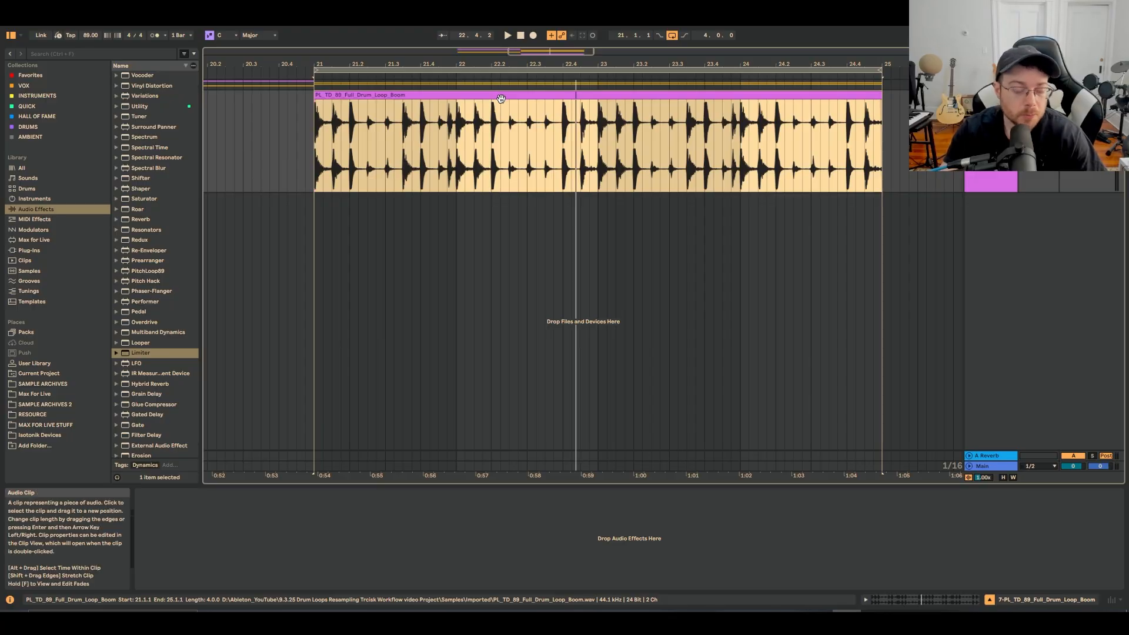
Play the PL_TD_89_Full_Drum_Loop_Boom audio clip and convert its drums to a new MIDI track
{"action": "left_click", "coordinate": [500, 98]}
{"action": "key", "text": "space"}
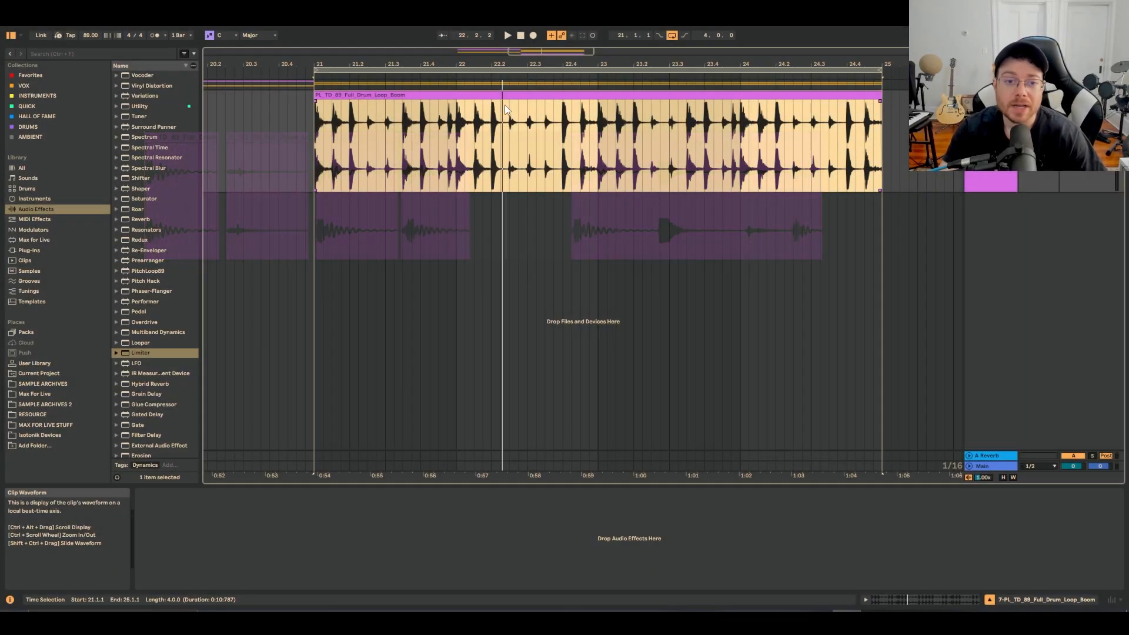
{"action": "right_click", "coordinate": [505, 105]}
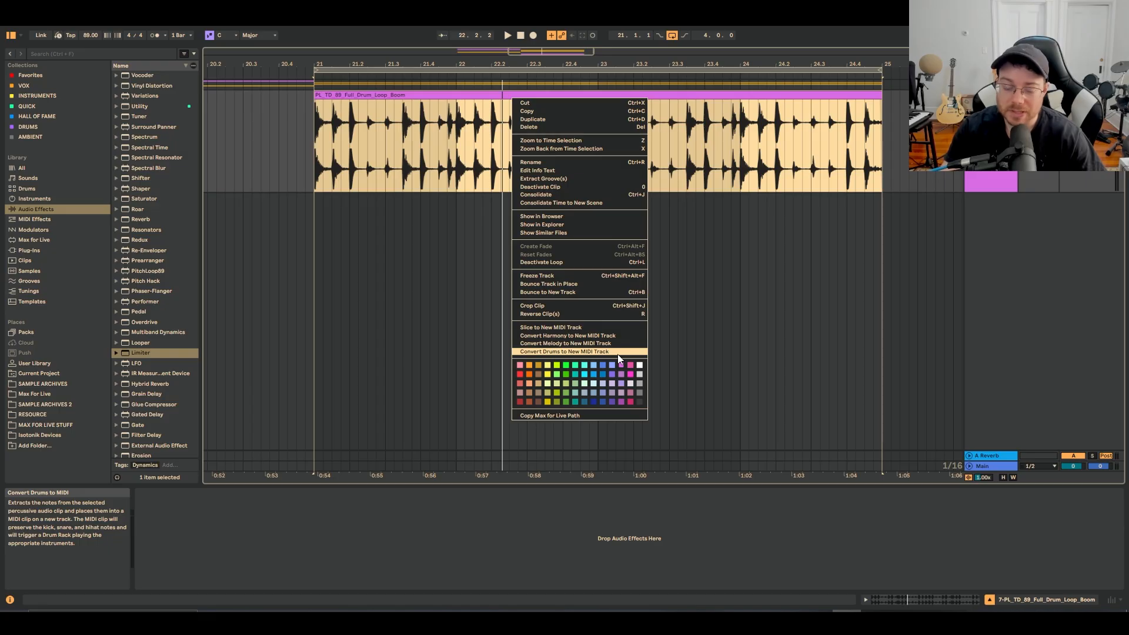
{"action": "left_click", "coordinate": [617, 353]}
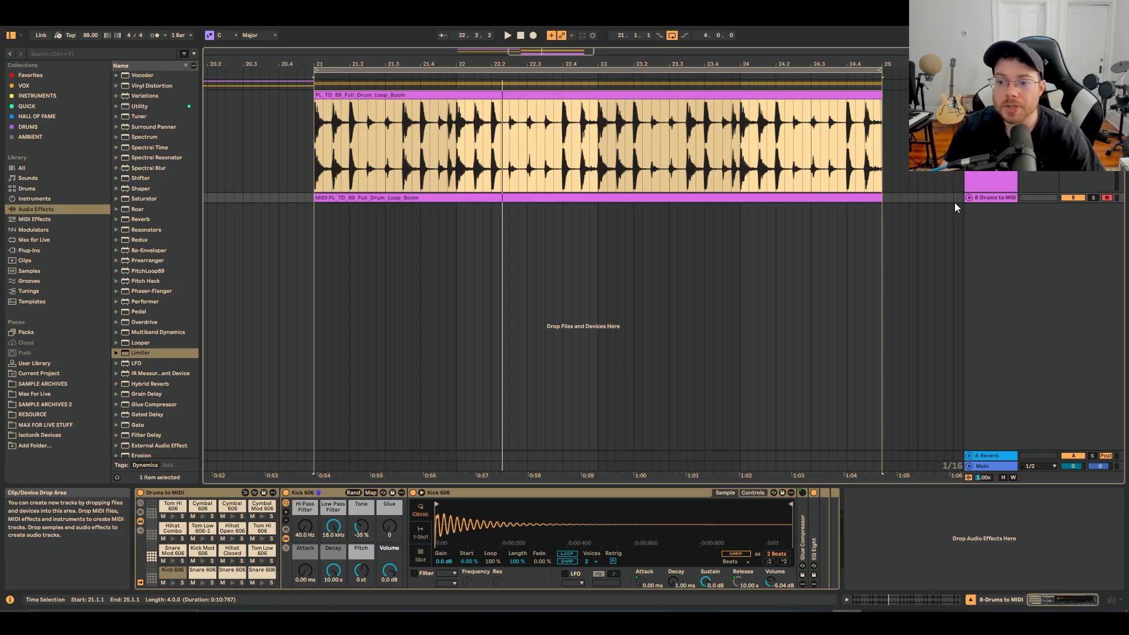
Unfold the converted drums track and examine its MIDI clip's notes with the velocity lane enlarged
{"action": "left_click", "coordinate": [969, 198]}
{"action": "double_click", "coordinate": [731, 203]}
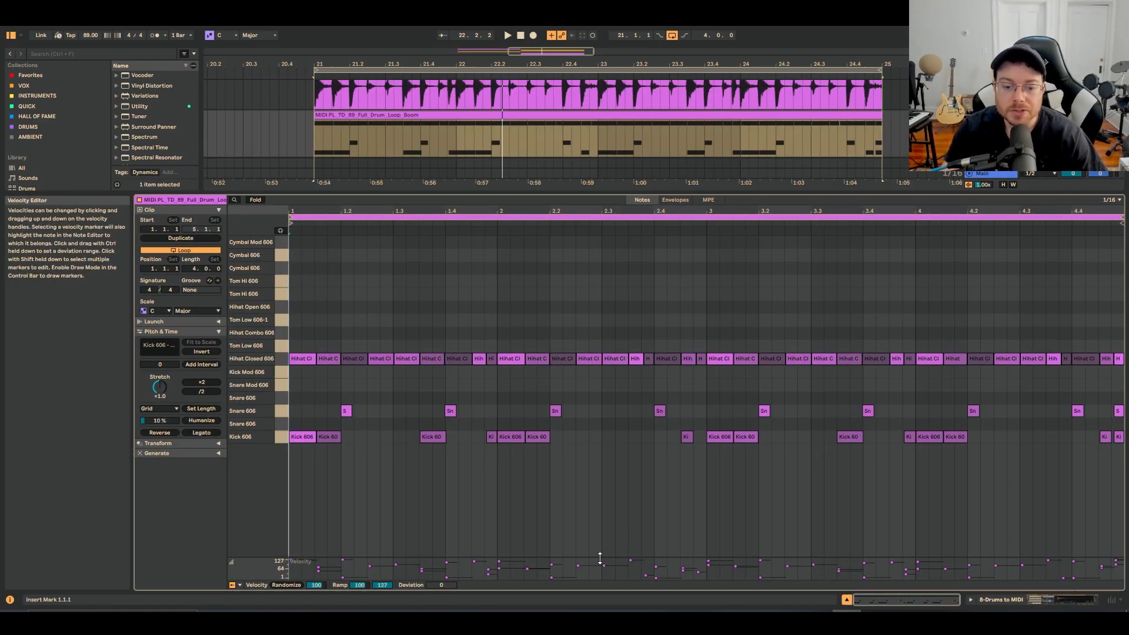
{"action": "left_click_drag", "start_coordinate": [599, 557], "coordinate": [639, 435]}
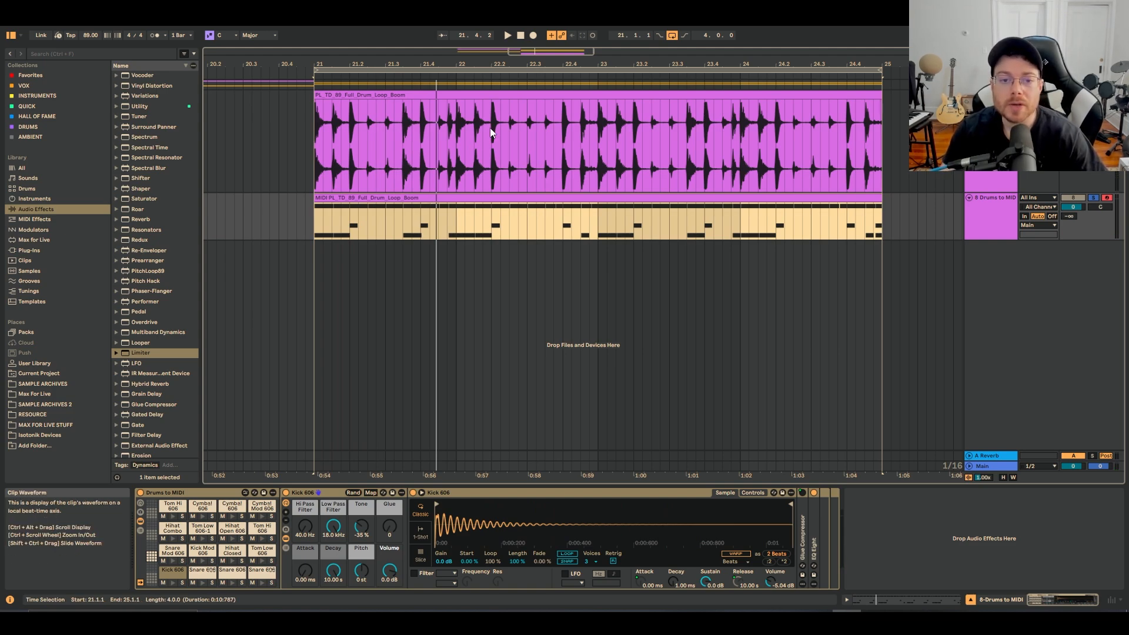
Slice the drum loop audio clip to a new MIDI track, one slice per Transient, with the Drums MPE slicing preset
{"action": "left_click", "coordinate": [503, 97]}
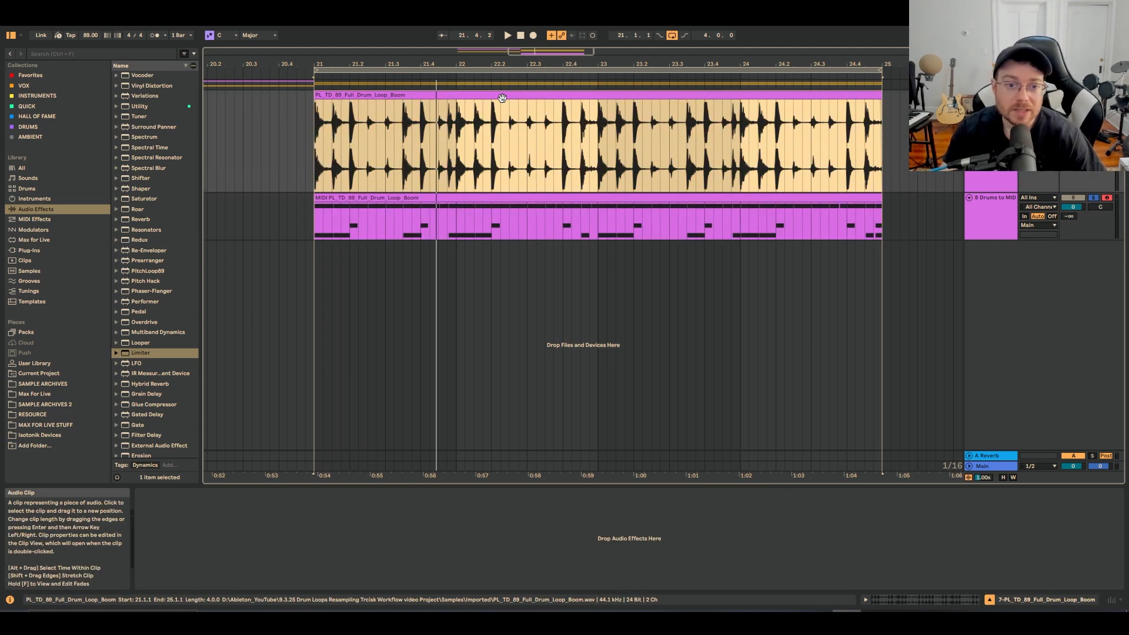
{"action": "right_click", "coordinate": [502, 97]}
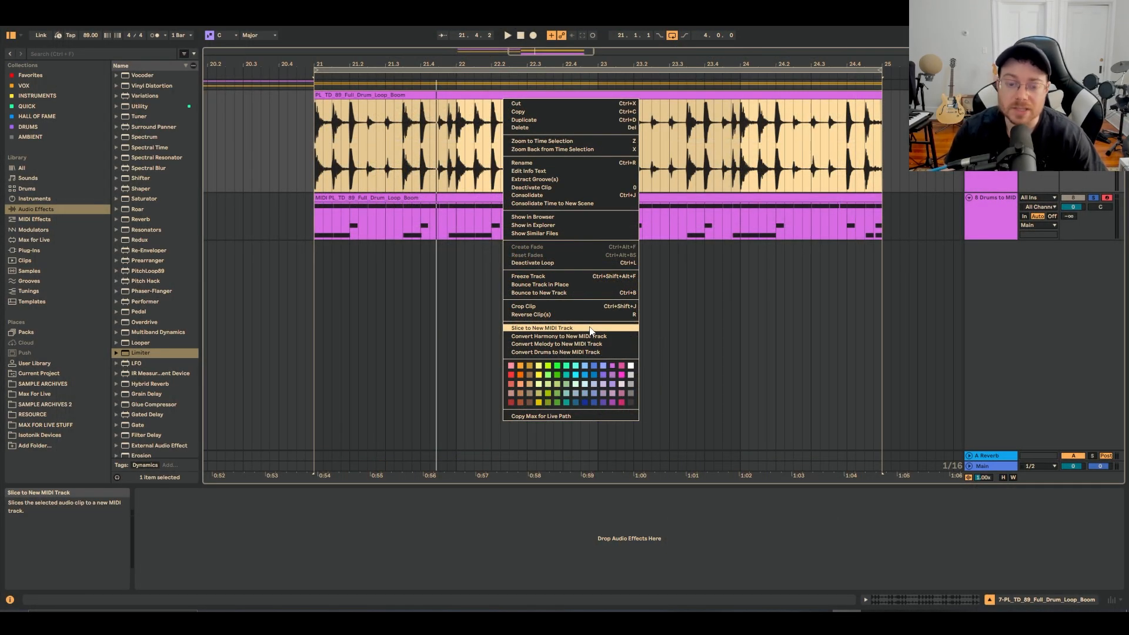
{"action": "left_click", "coordinate": [590, 328]}
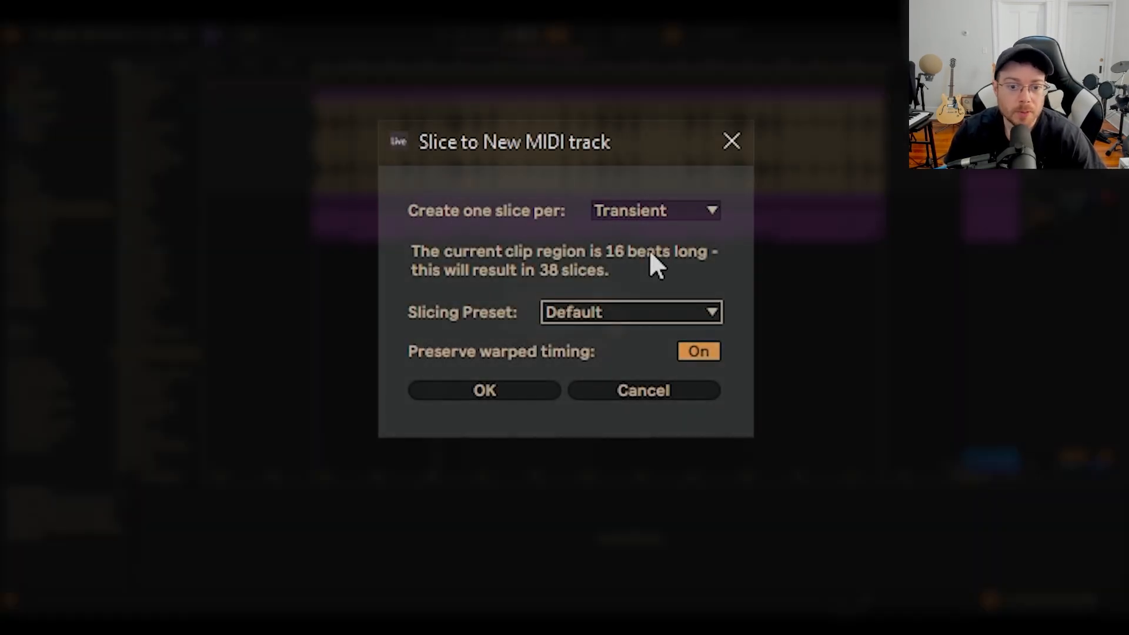
{"action": "left_click", "coordinate": [665, 212]}
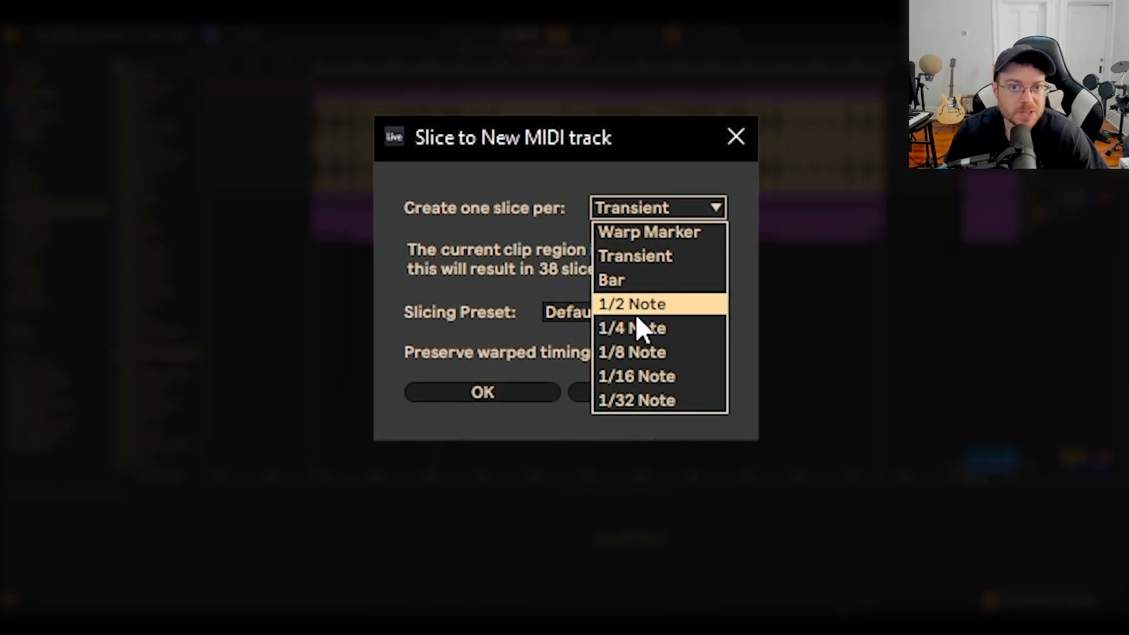
{"action": "left_click", "coordinate": [551, 294]}
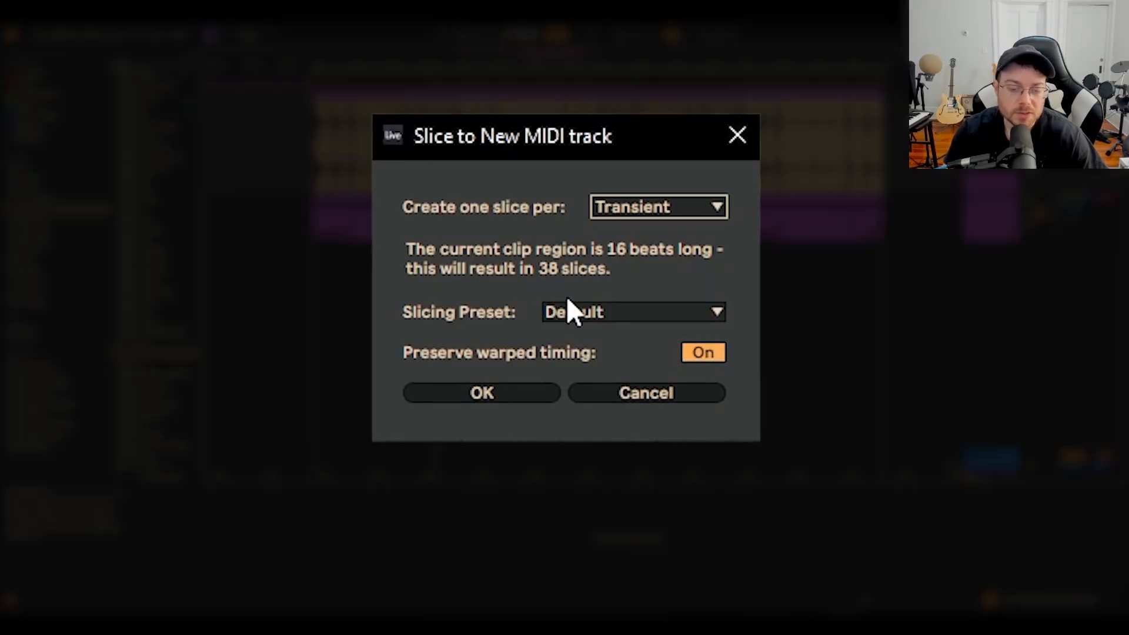
{"action": "left_click", "coordinate": [633, 314]}
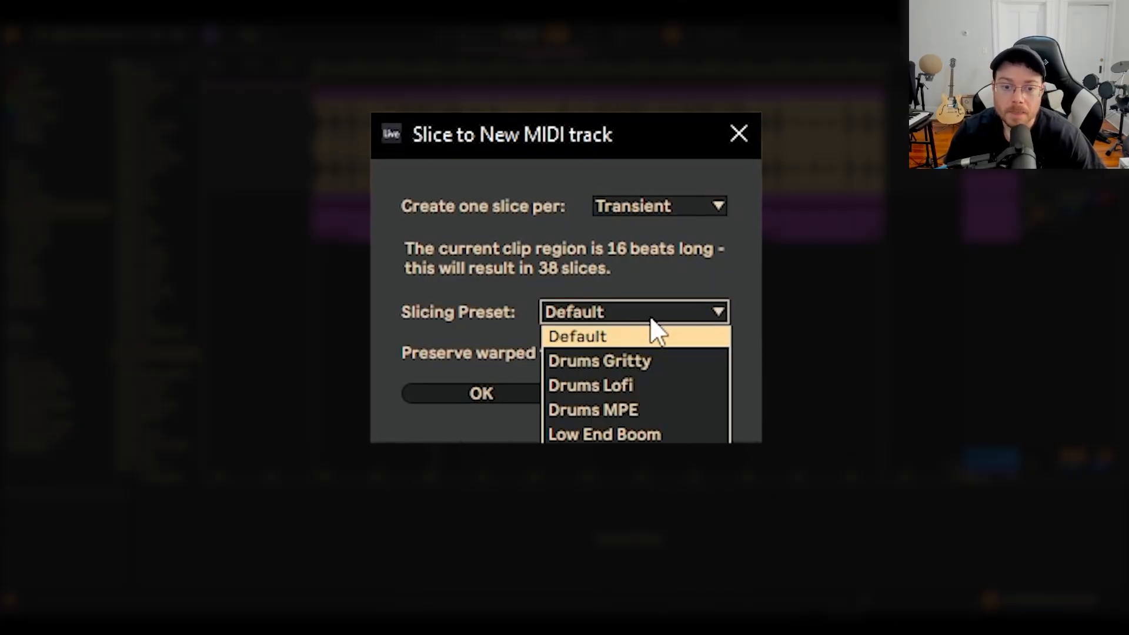
{"action": "left_click", "coordinate": [671, 410]}
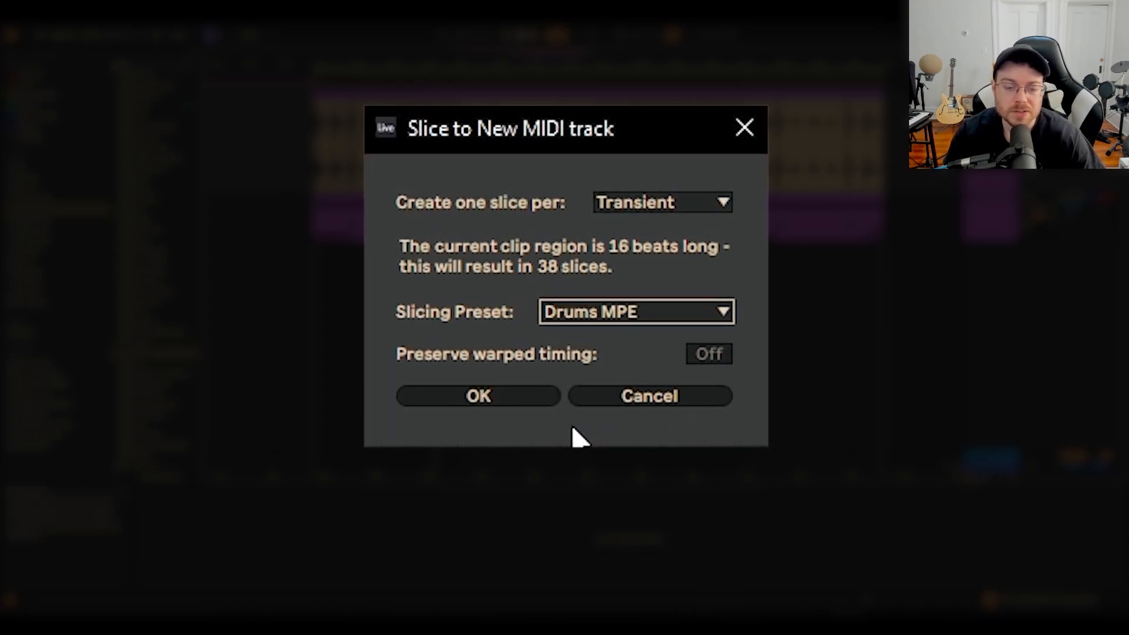
{"action": "left_click", "coordinate": [515, 402]}
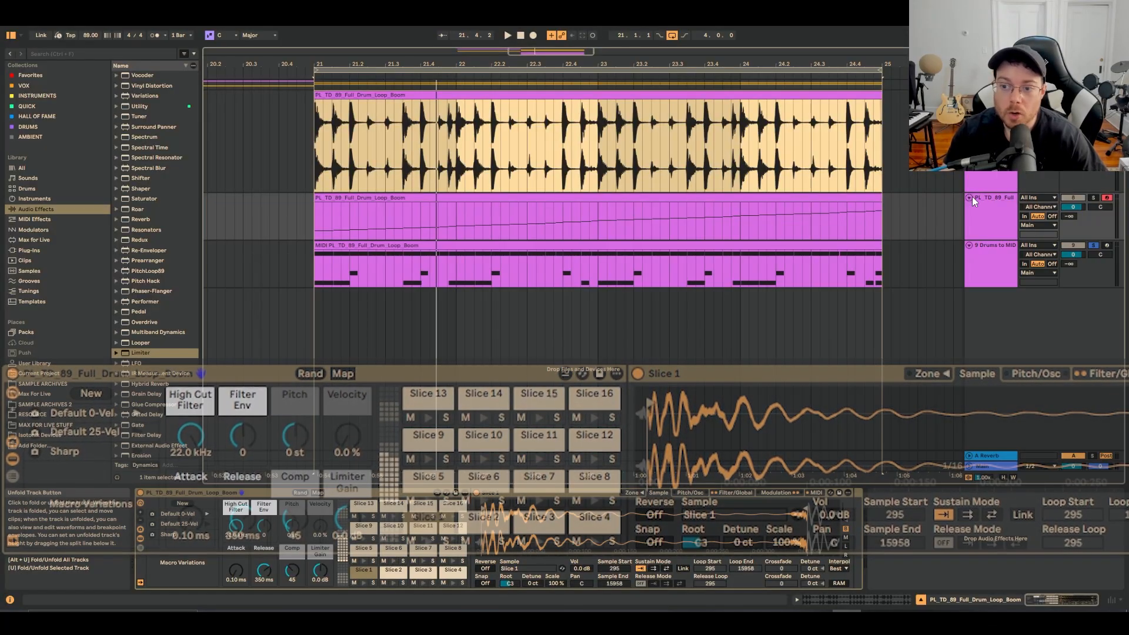
Examine all slice notes in the sliced loop's MIDI clip with the velocity lane reduced, and return to the device view
{"action": "double_click", "coordinate": [798, 198]}
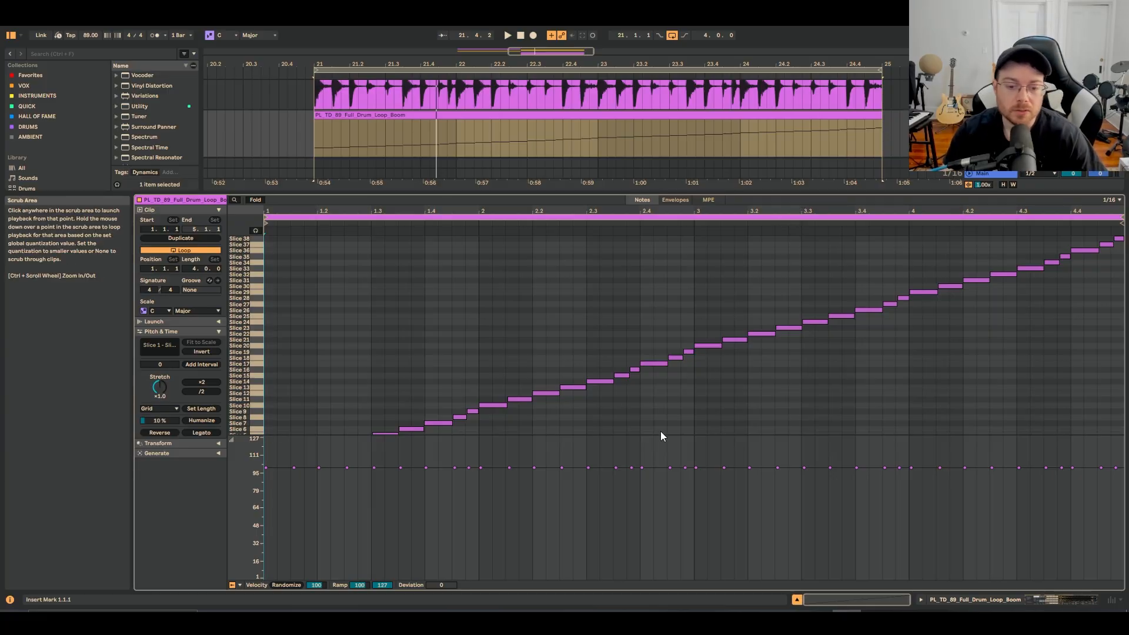
{"action": "left_click_drag", "start_coordinate": [662, 434], "coordinate": [646, 554]}
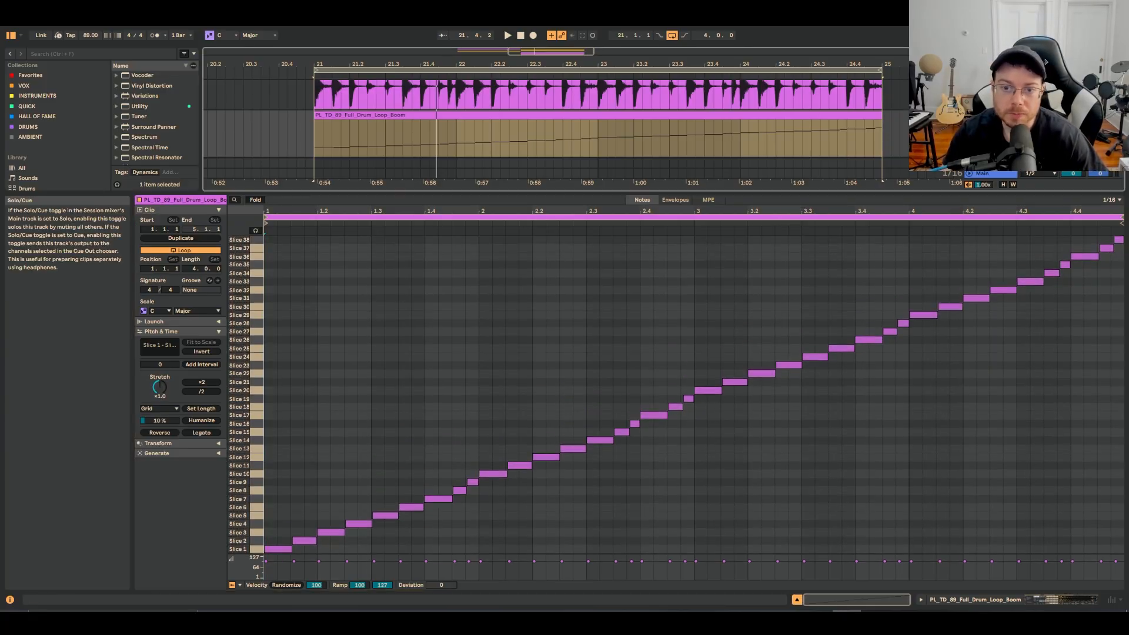
{"action": "left_click", "coordinate": [719, 123]}
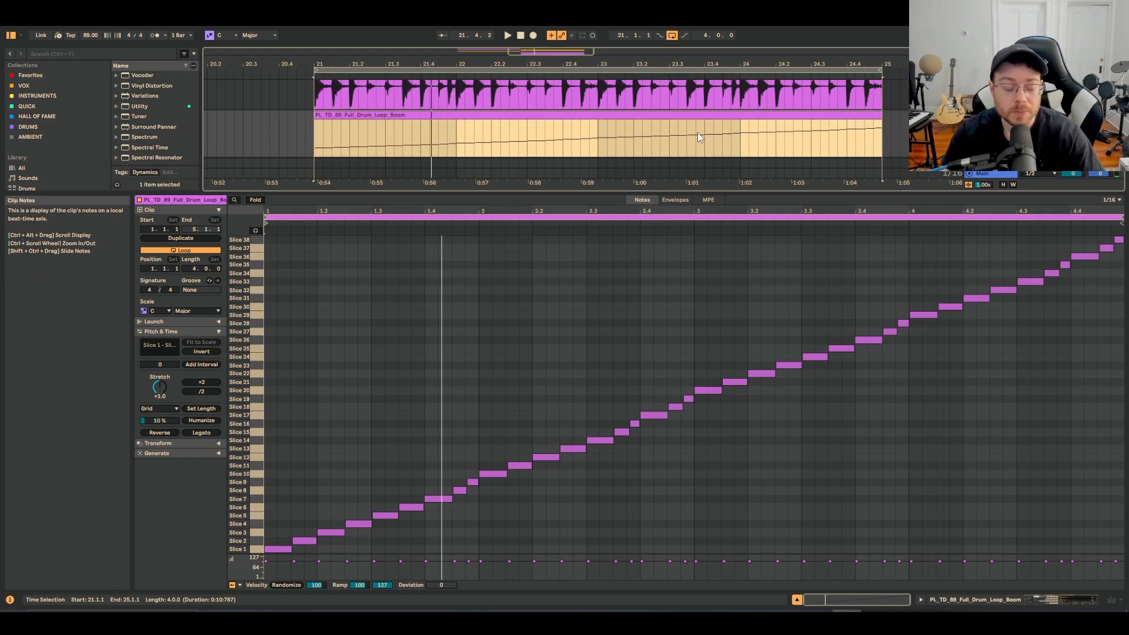
{"action": "key", "text": "shift+Tab"}
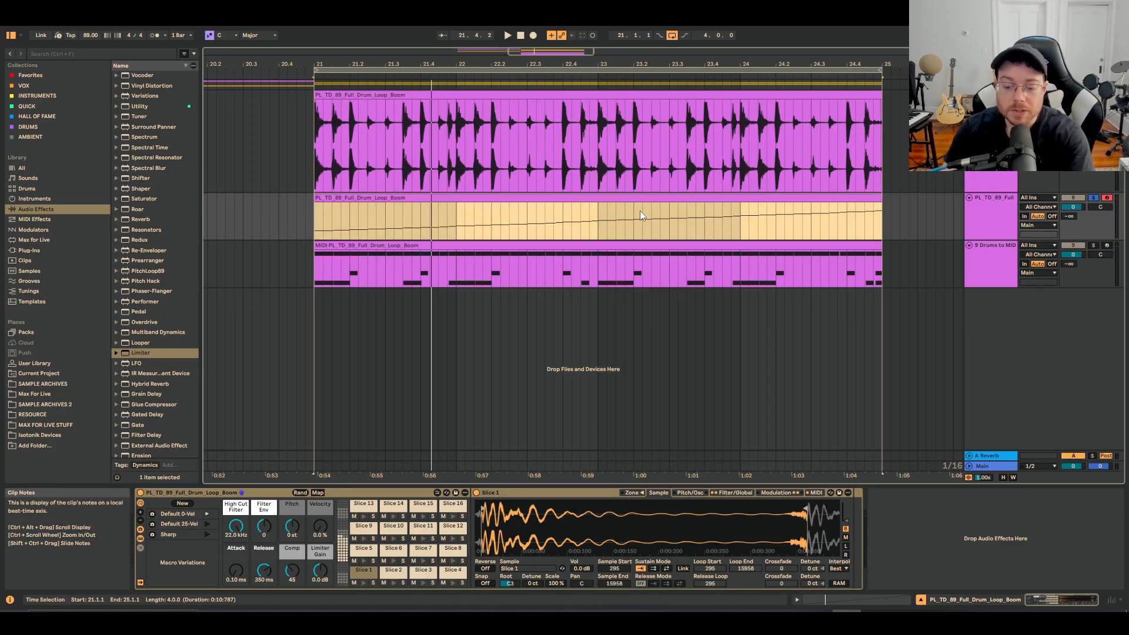
Delete the sliced track's MIDI clip and replace it with the converted drums MIDI clip from the track below
{"action": "key", "text": "Delete"}
{"action": "left_click", "coordinate": [605, 246]}
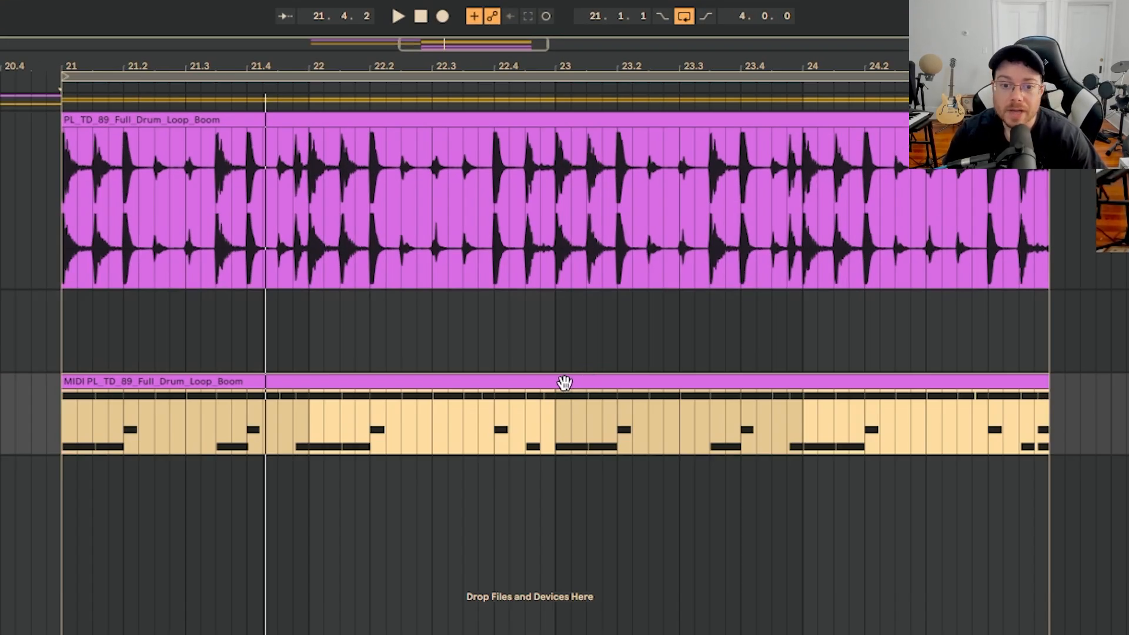
{"action": "left_click_drag", "start_coordinate": [562, 383], "coordinate": [569, 352]}
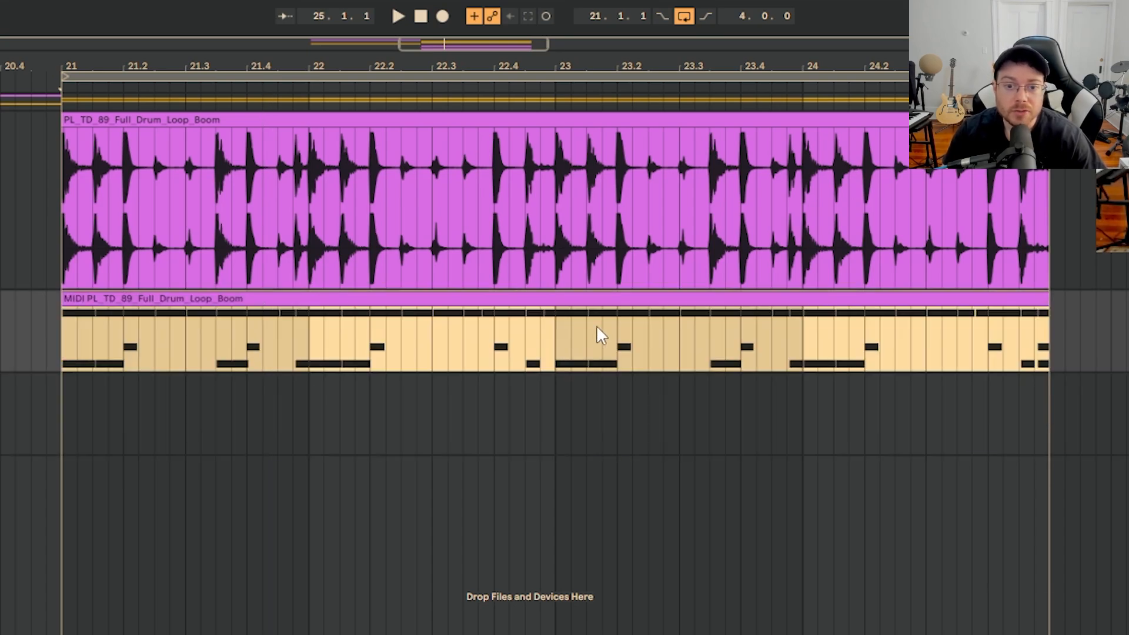
Move all the hi-hat notes in the MIDI clip from Slice 7 to Slice 8
{"action": "key", "text": "shift+Tab"}
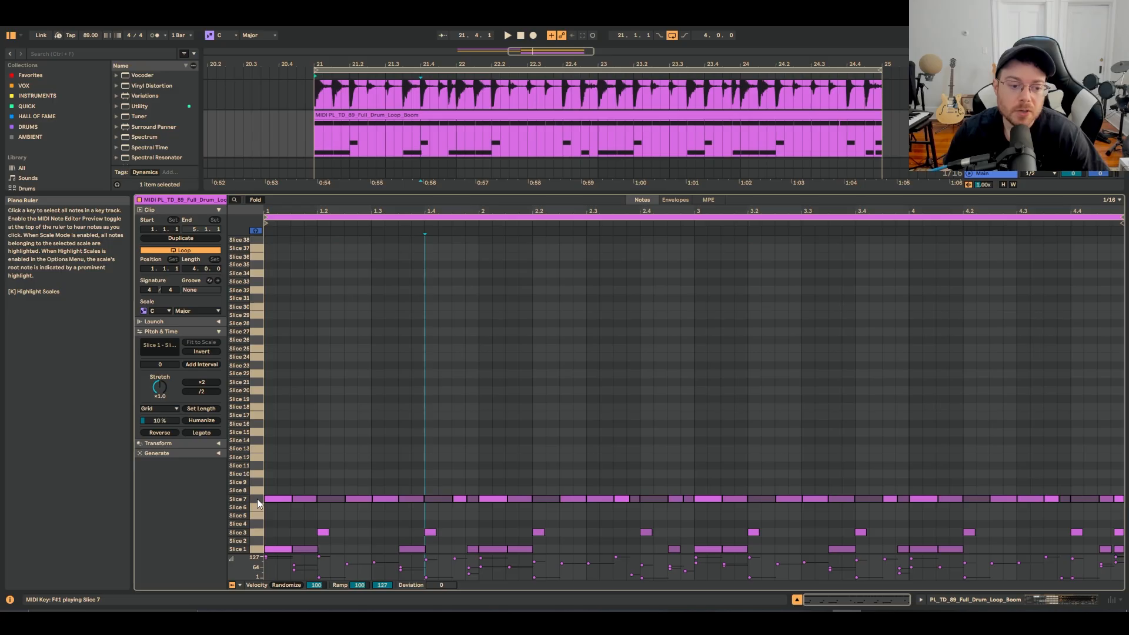
{"action": "left_click_drag", "start_coordinate": [284, 481], "coordinate": [483, 505]}
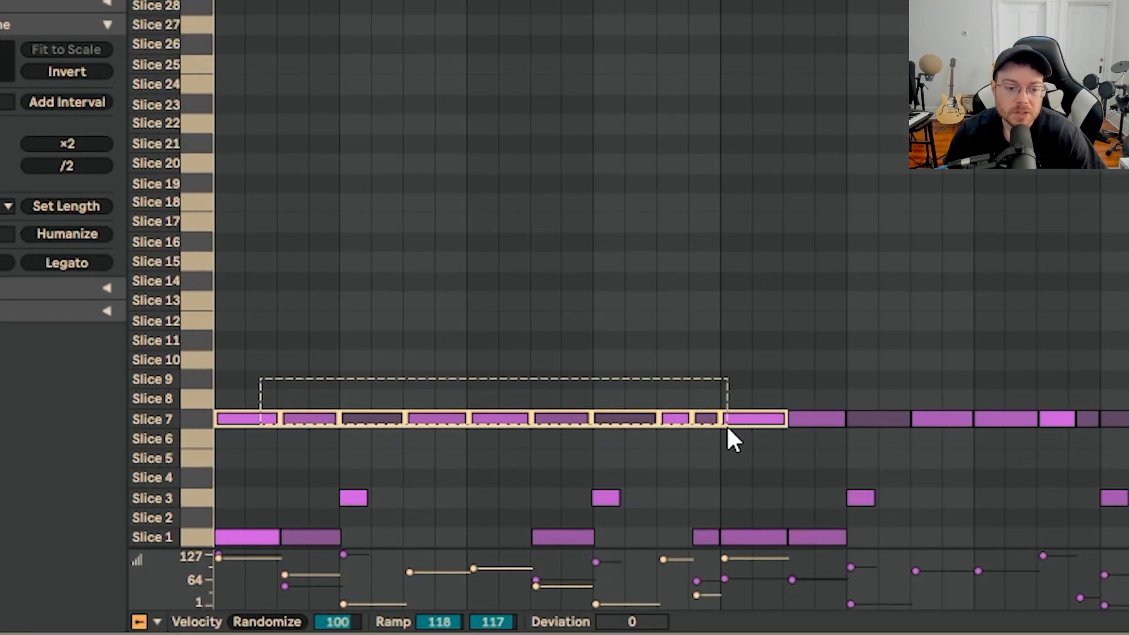
{"action": "left_click_drag", "start_coordinate": [729, 441], "coordinate": [730, 443]}
{"action": "left_click", "coordinate": [195, 417]}
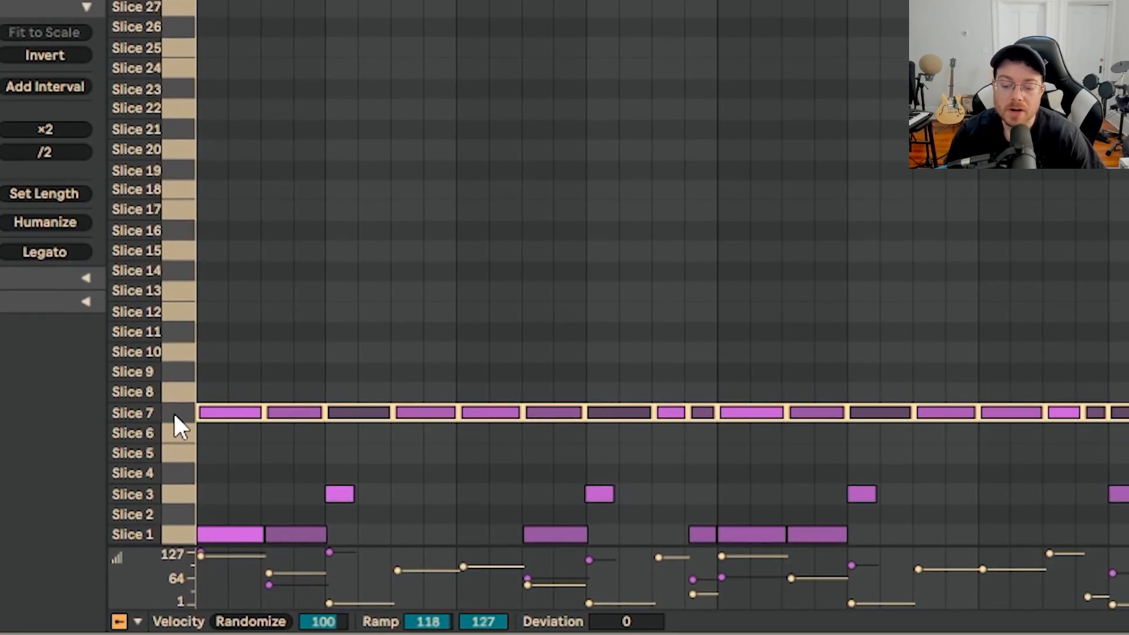
{"action": "key", "text": "Up"}
{"action": "key", "text": "Up"}
{"action": "key", "text": "Down"}
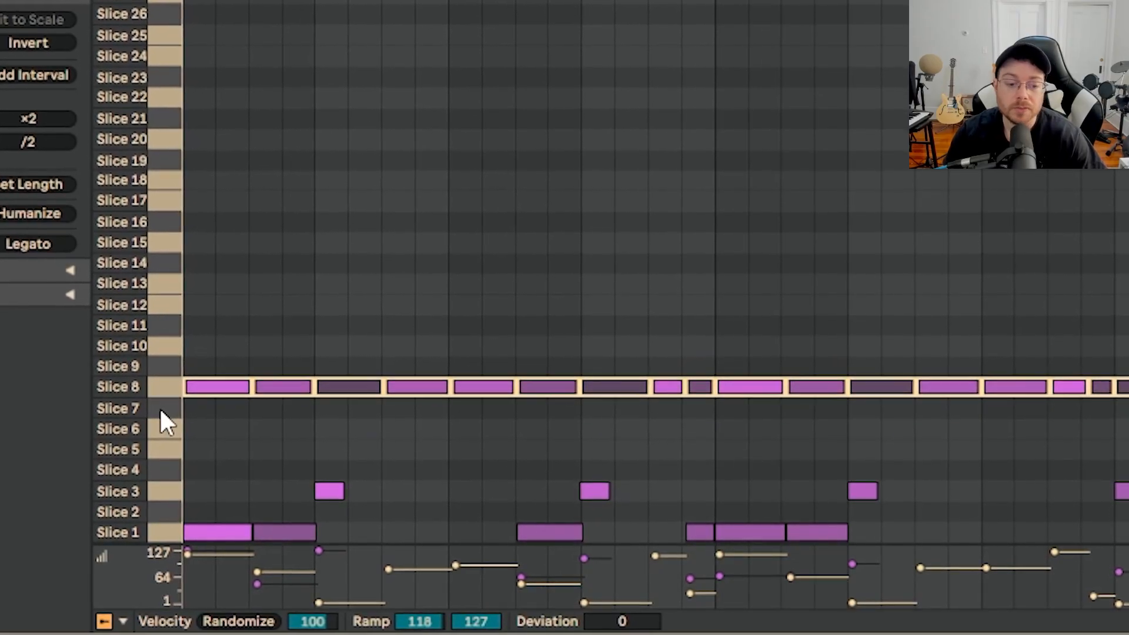
Select the Slice 3 and Slice 1 notes in turn to audition their sounds, and play the clip
{"action": "left_click", "coordinate": [158, 491]}
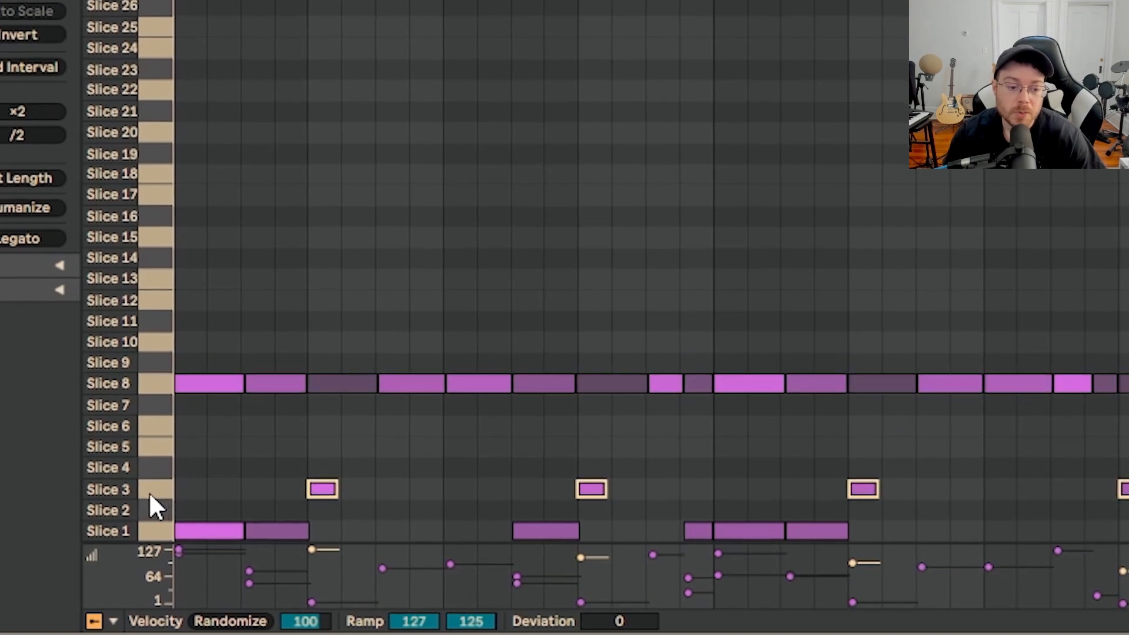
{"action": "left_click", "coordinate": [147, 524]}
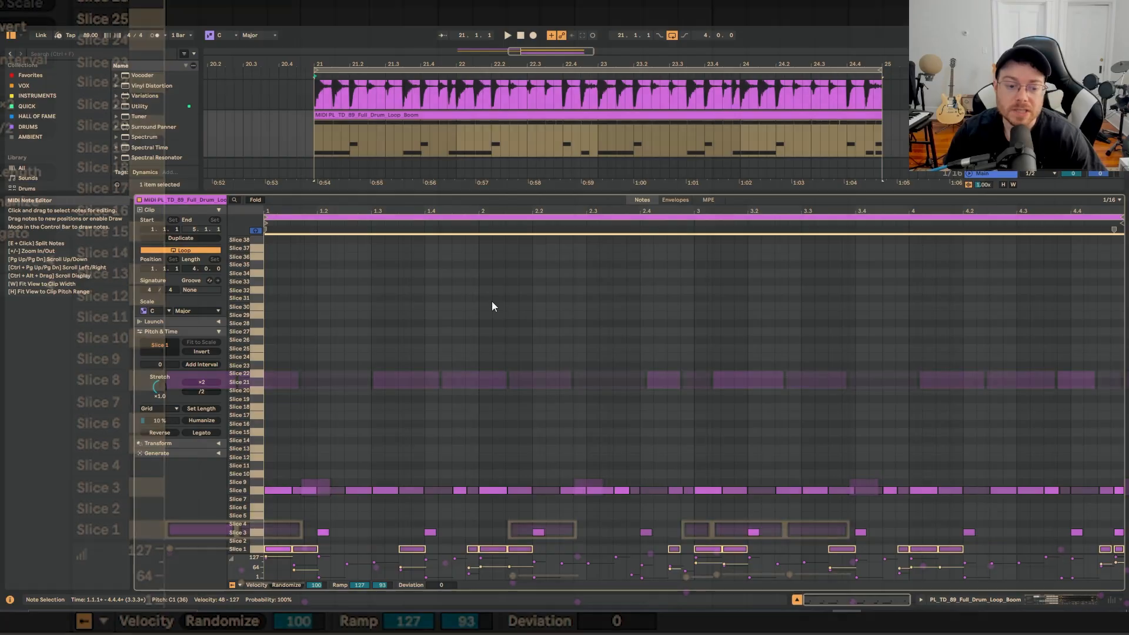
{"action": "key", "text": "space"}
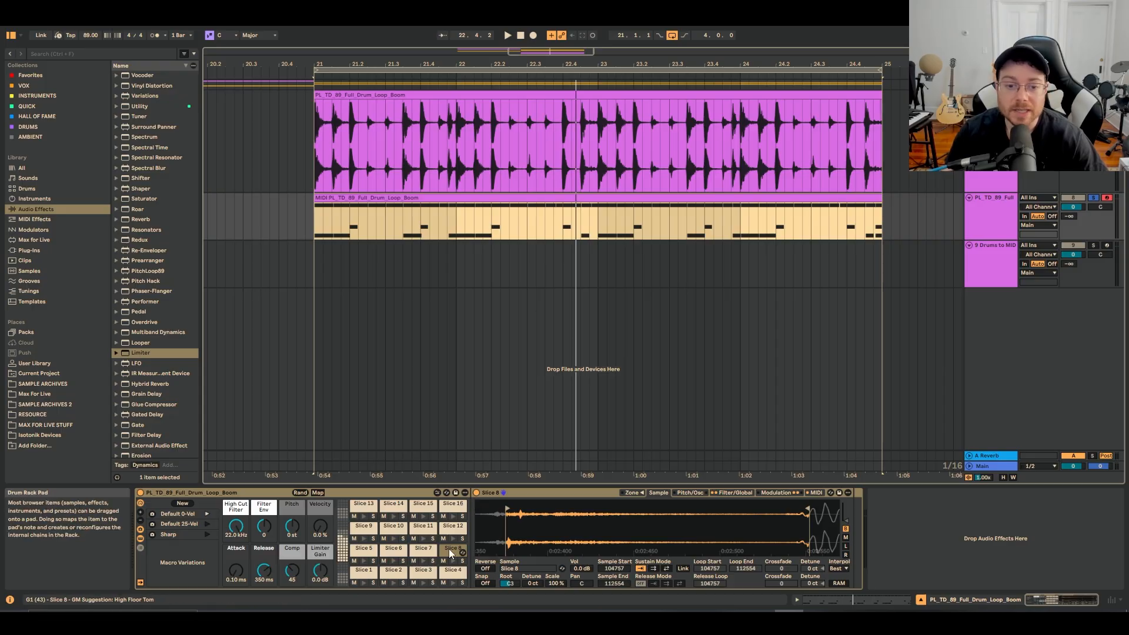
Compare playback of the sliced MIDI clip with the original audio loop from bar 21, and solo the sliced track again
{"action": "left_click", "coordinate": [314, 226]}
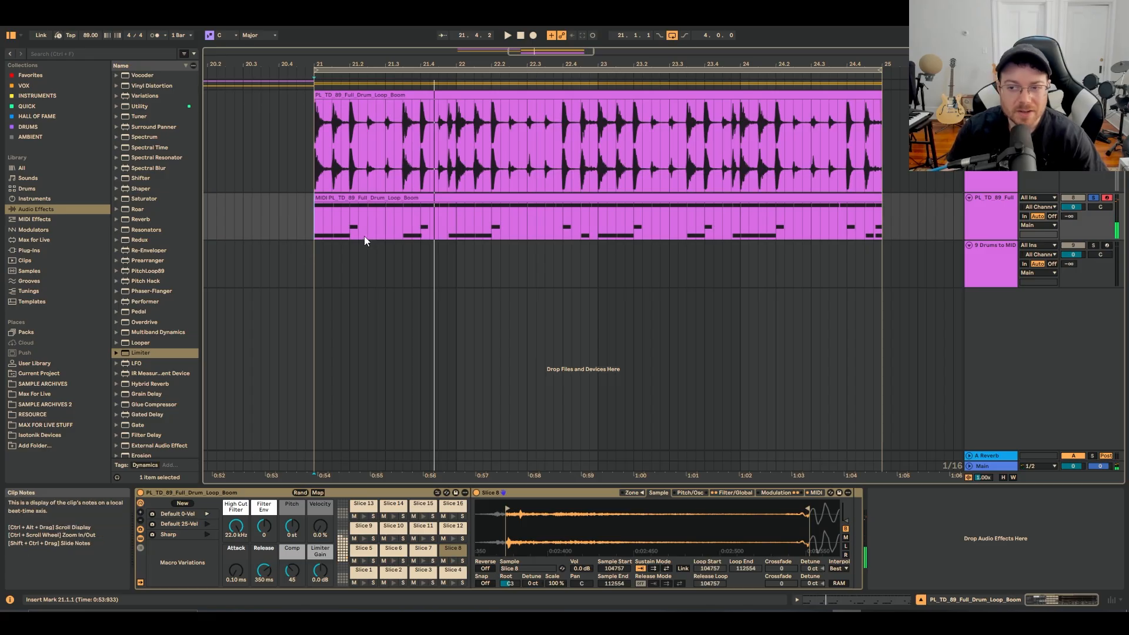
{"action": "left_click", "coordinate": [316, 170]}
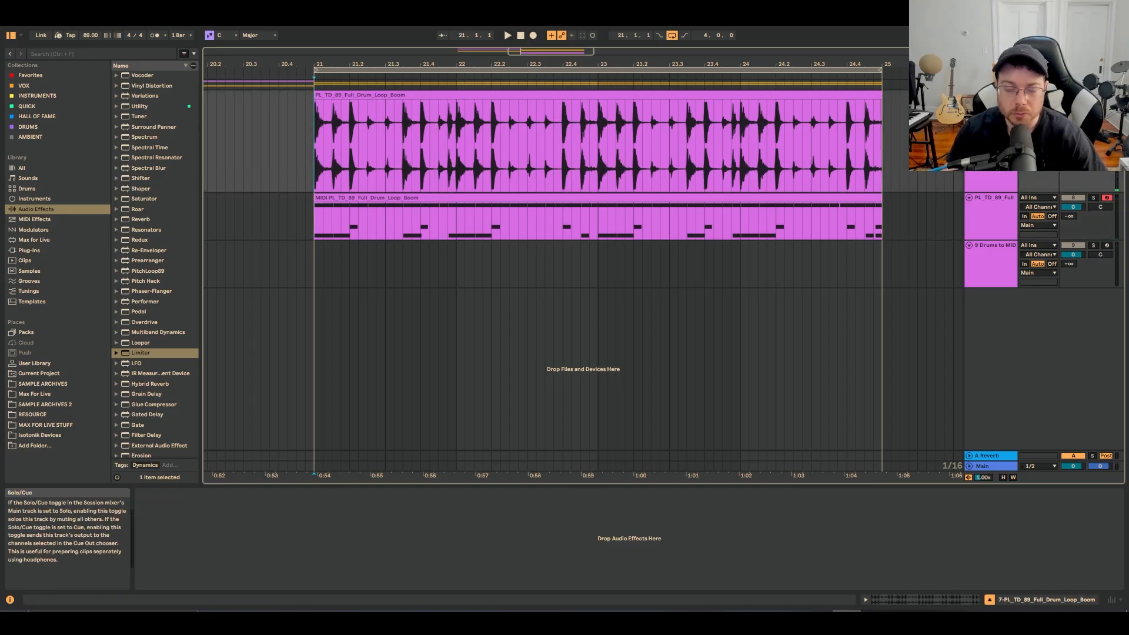
{"action": "key", "text": "space"}
{"action": "left_click", "coordinate": [1093, 198]}
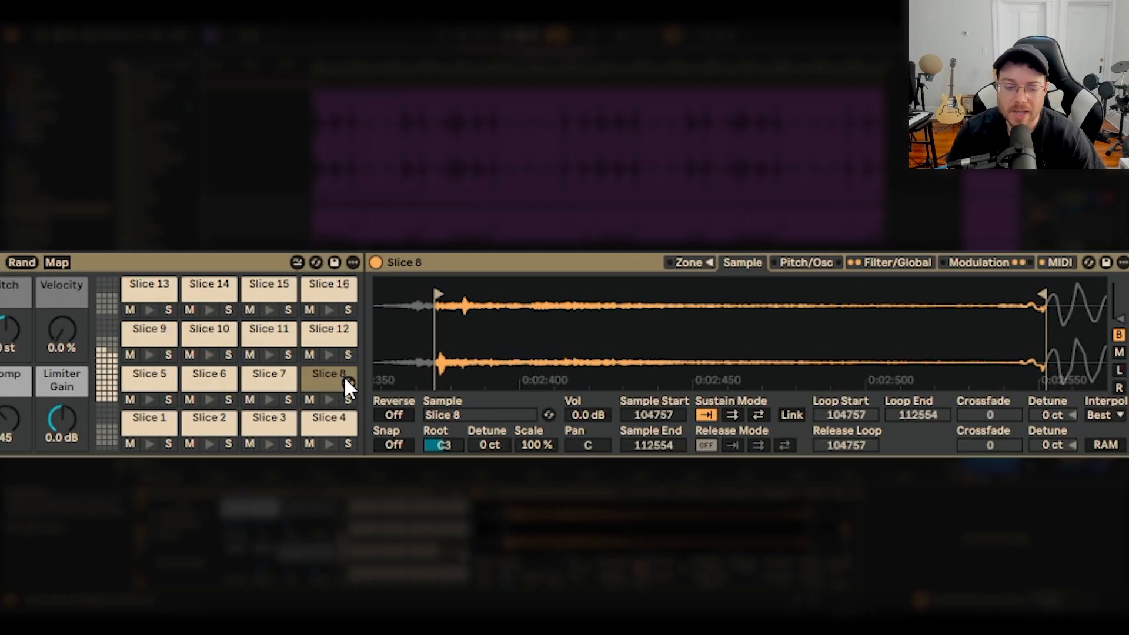
Solo the Slice 8 pad, shorten its sample end to about 111932 and move its sample start slightly earlier
{"action": "left_click", "coordinate": [462, 561]}
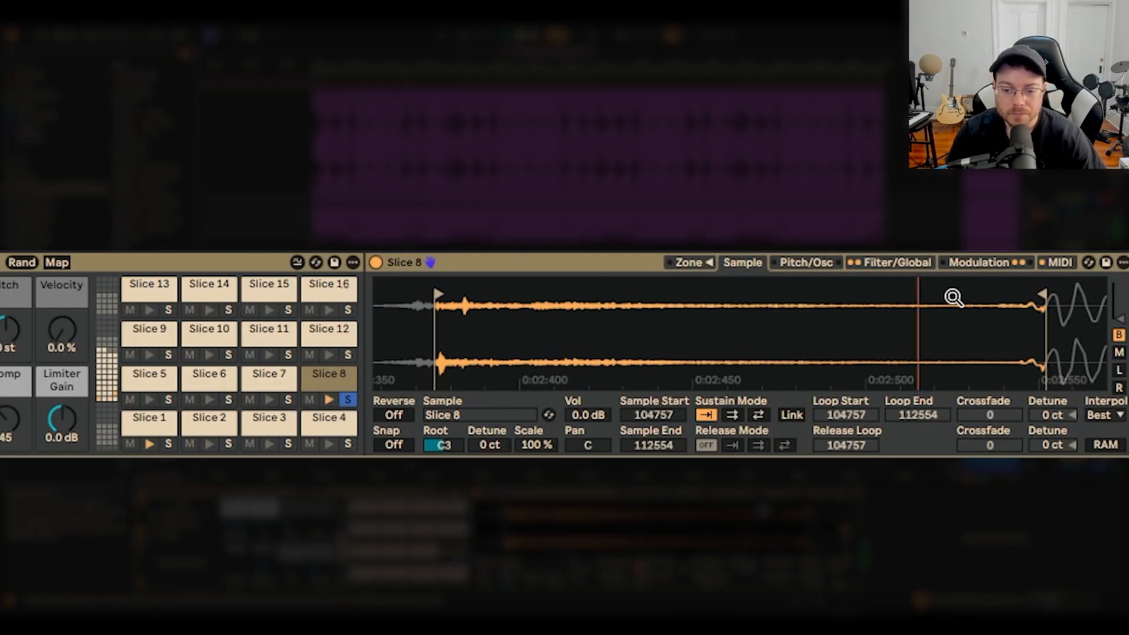
{"action": "left_click_drag", "start_coordinate": [1040, 290], "coordinate": [991, 294]}
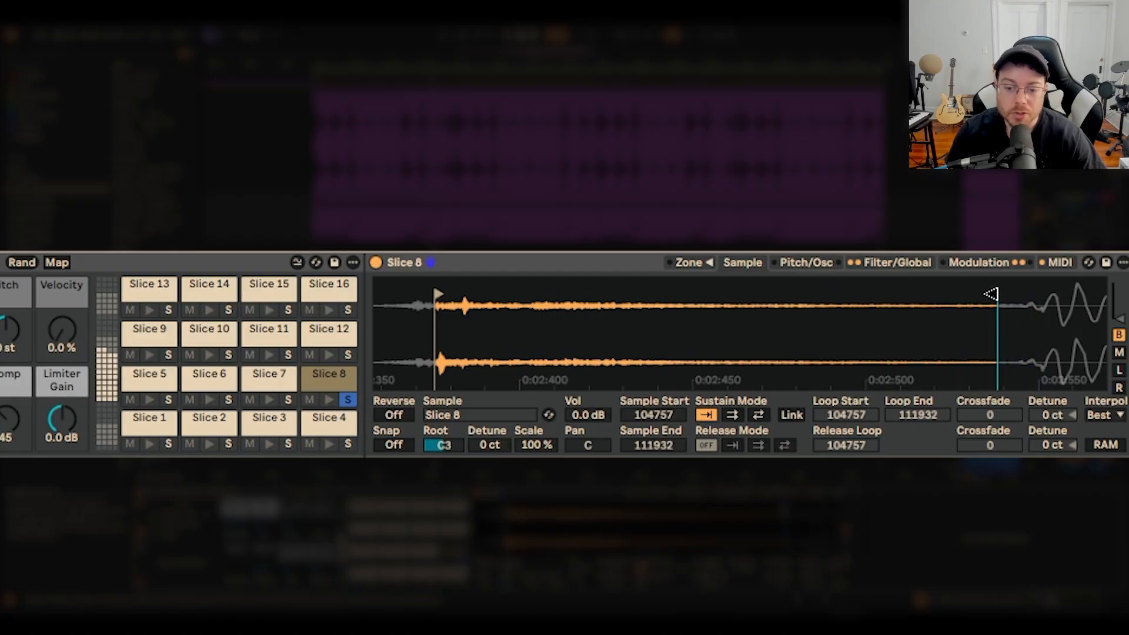
{"action": "left_click_drag", "start_coordinate": [436, 292], "coordinate": [416, 292]}
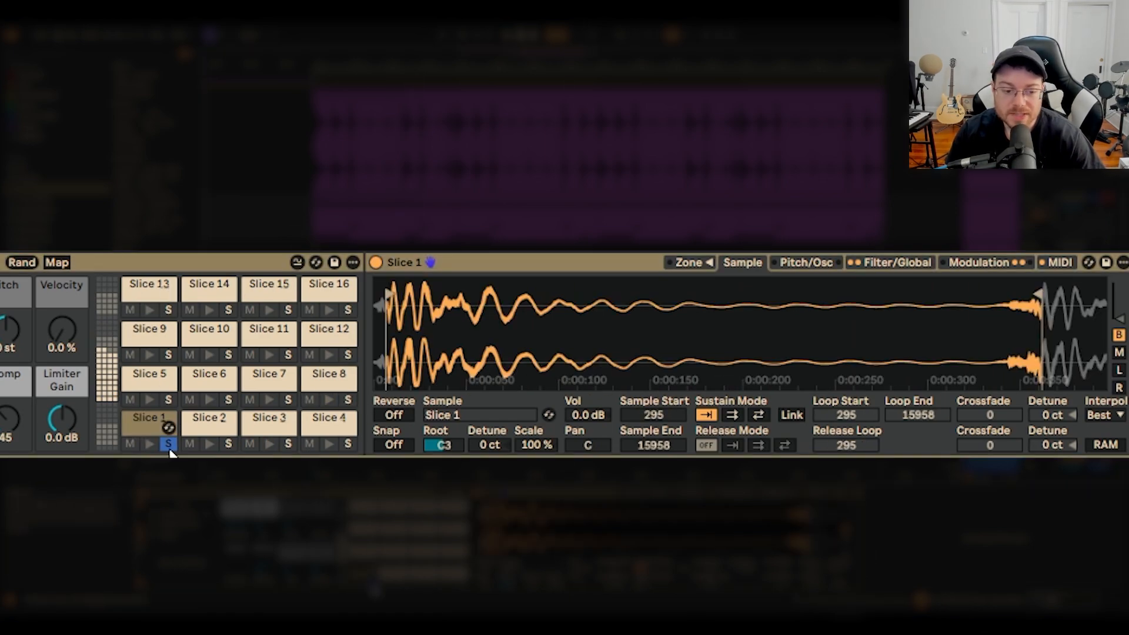
Shorten the Slice 1 sample end to about 14977 and play the sliced track from bar 21
{"action": "left_click", "coordinate": [169, 445]}
{"action": "left_click", "coordinate": [169, 445]}
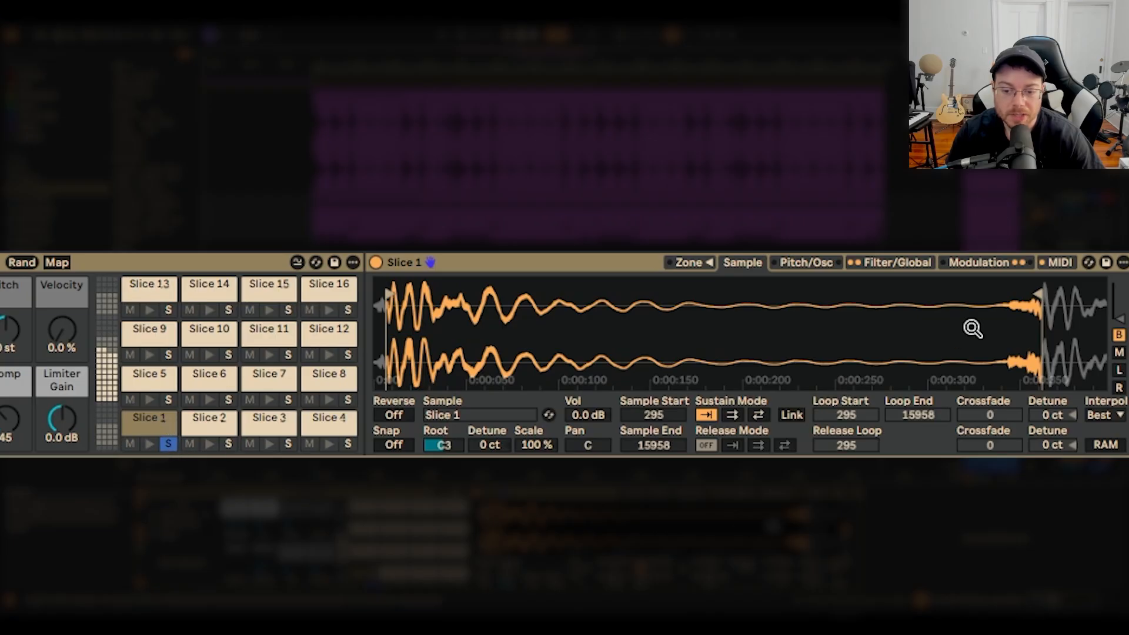
{"action": "left_click_drag", "start_coordinate": [1038, 297], "coordinate": [993, 302]}
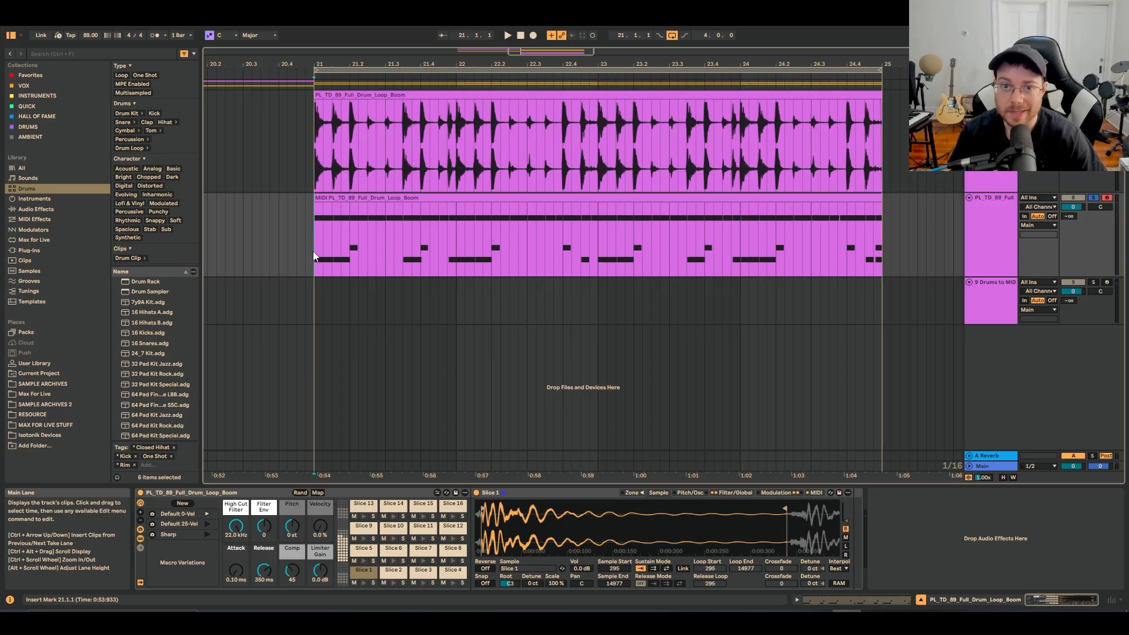
{"action": "key", "text": "space"}
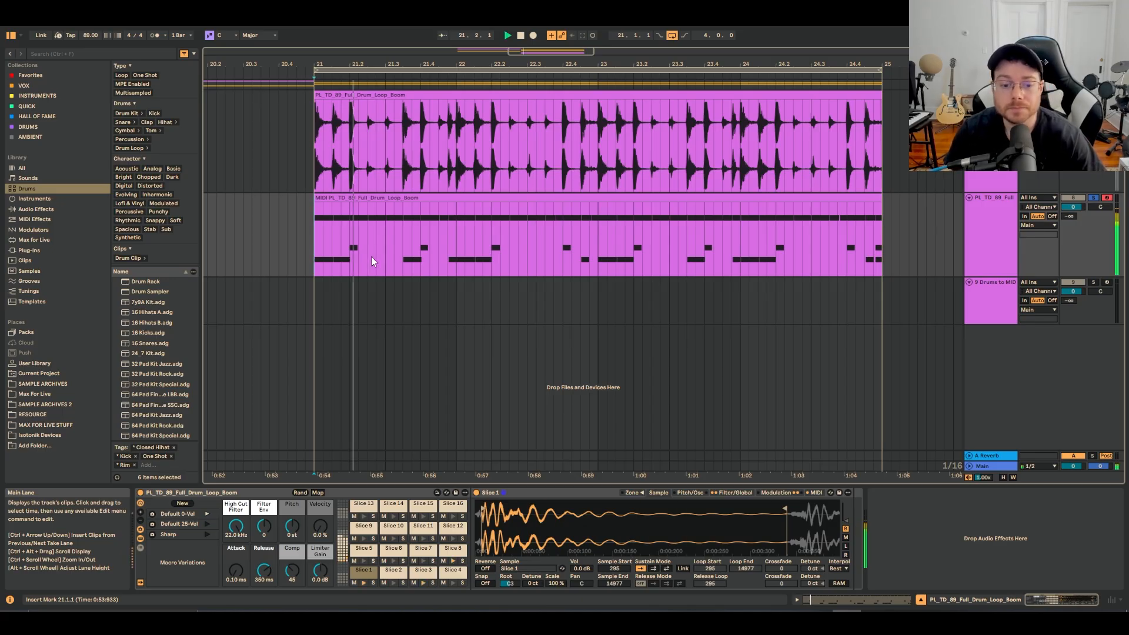
Open the sliced MIDI clip, fold the note editor to its used rows, and select each slice's notes in turn
{"action": "double_click", "coordinate": [528, 249]}
{"action": "left_click", "coordinate": [255, 201]}
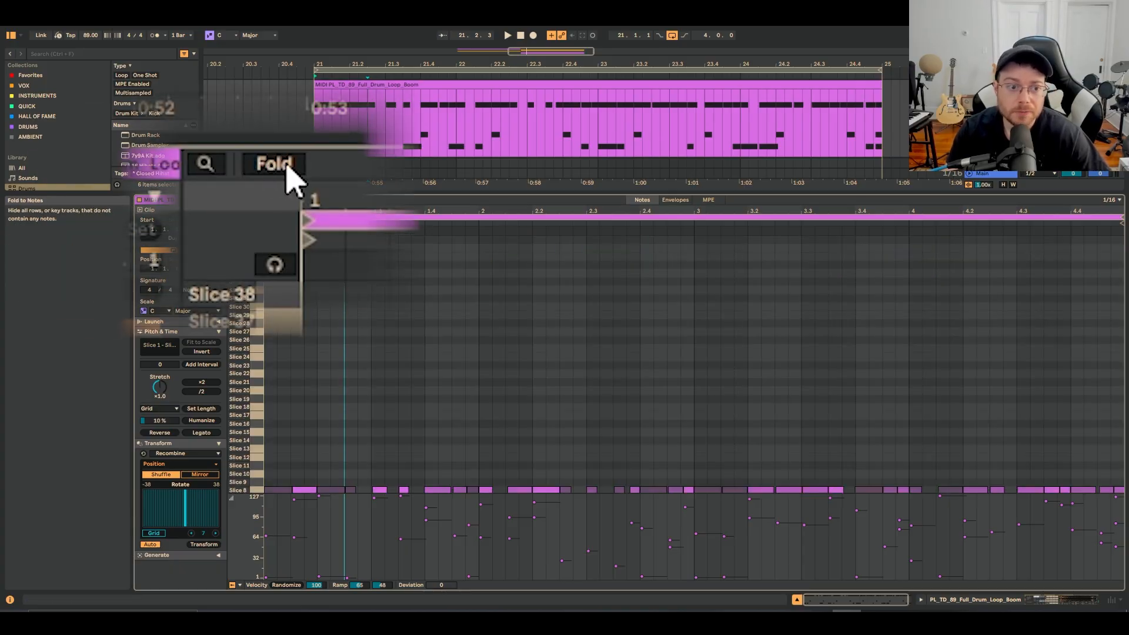
{"action": "left_click", "coordinate": [256, 200]}
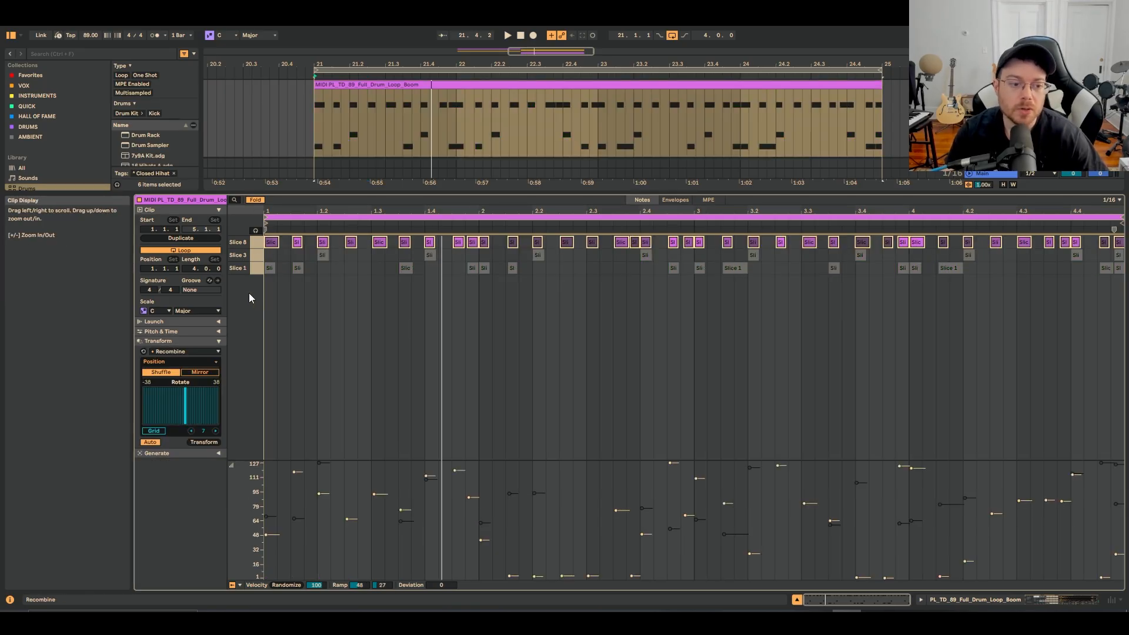
{"action": "left_click", "coordinate": [253, 269]}
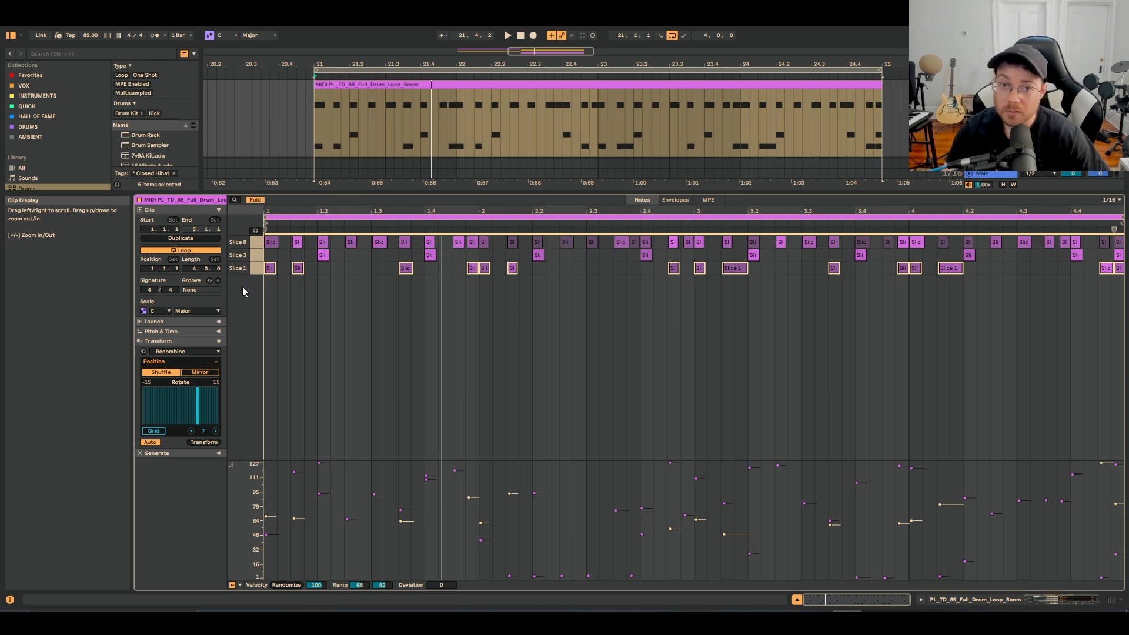
{"action": "left_click", "coordinate": [258, 256]}
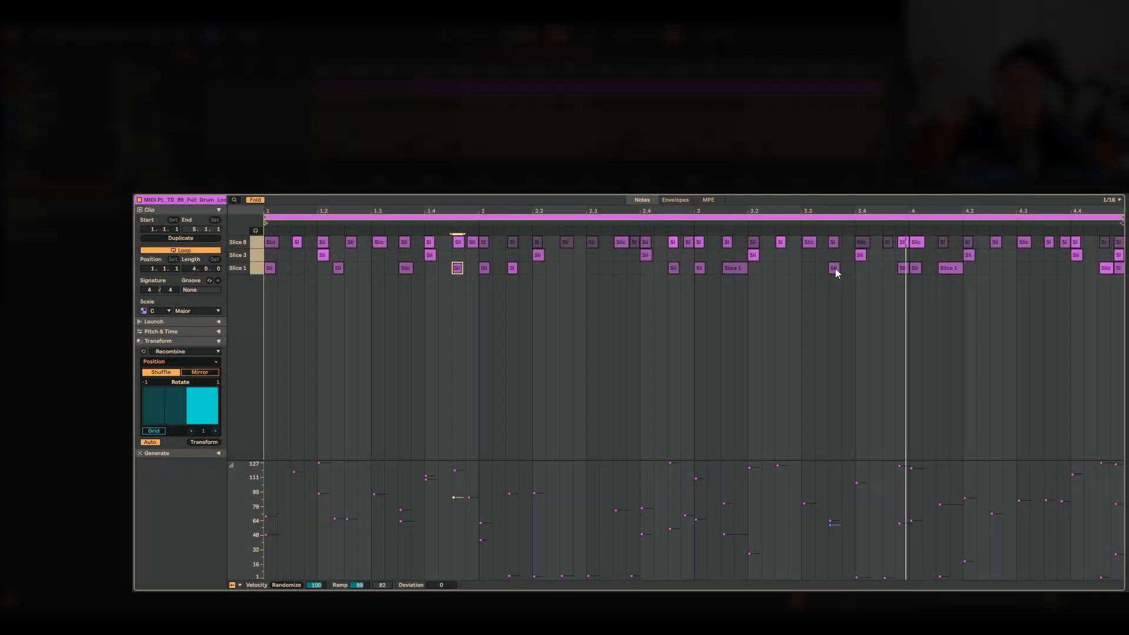
Rearrange the Slice 1 notes: copy one to 3.4.2, delete the one at 3.4.4, and place two consecutive hits at 1.2.3 and 1.2.4
{"action": "left_click_drag", "start_coordinate": [835, 268], "coordinate": [876, 269]}
{"action": "double_click", "coordinate": [902, 269]}
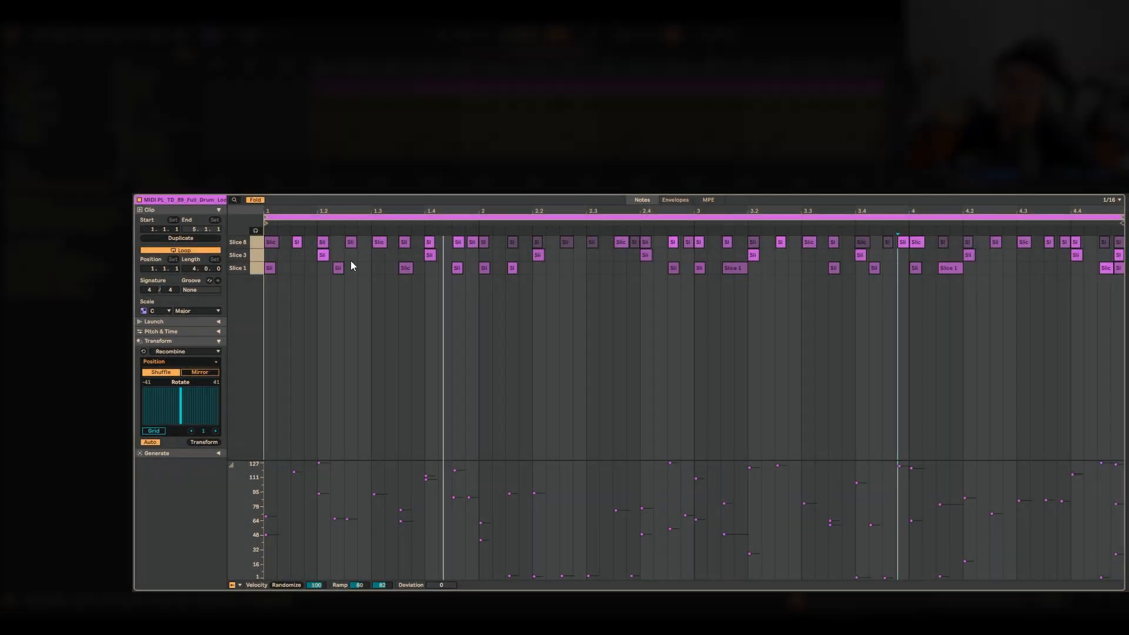
{"action": "left_click_drag", "start_coordinate": [339, 269], "coordinate": [352, 269]}
{"action": "left_click_drag", "start_coordinate": [351, 270], "coordinate": [366, 272]}
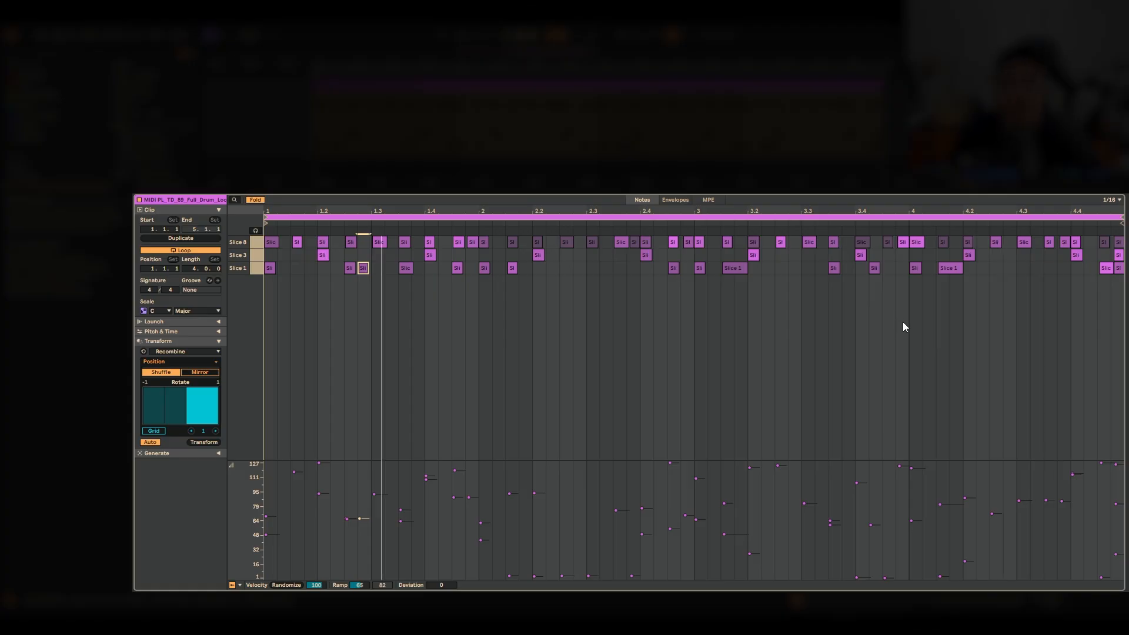
Copy Slice 1 notes to 2.2.3 and 2.2.4, lower the last copy's velocity to about 69, and play the clip from its start
{"action": "left_click", "coordinate": [506, 270]}
{"action": "left_click_drag", "start_coordinate": [513, 271], "coordinate": [578, 272]}
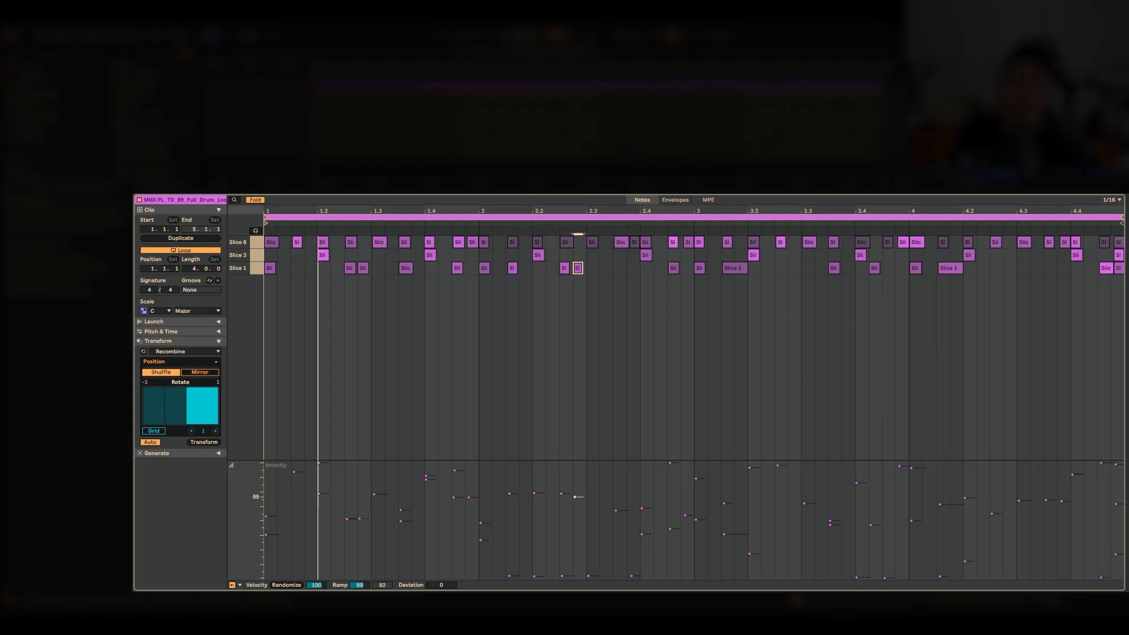
{"action": "left_click_drag", "start_coordinate": [575, 494], "coordinate": [575, 517]}
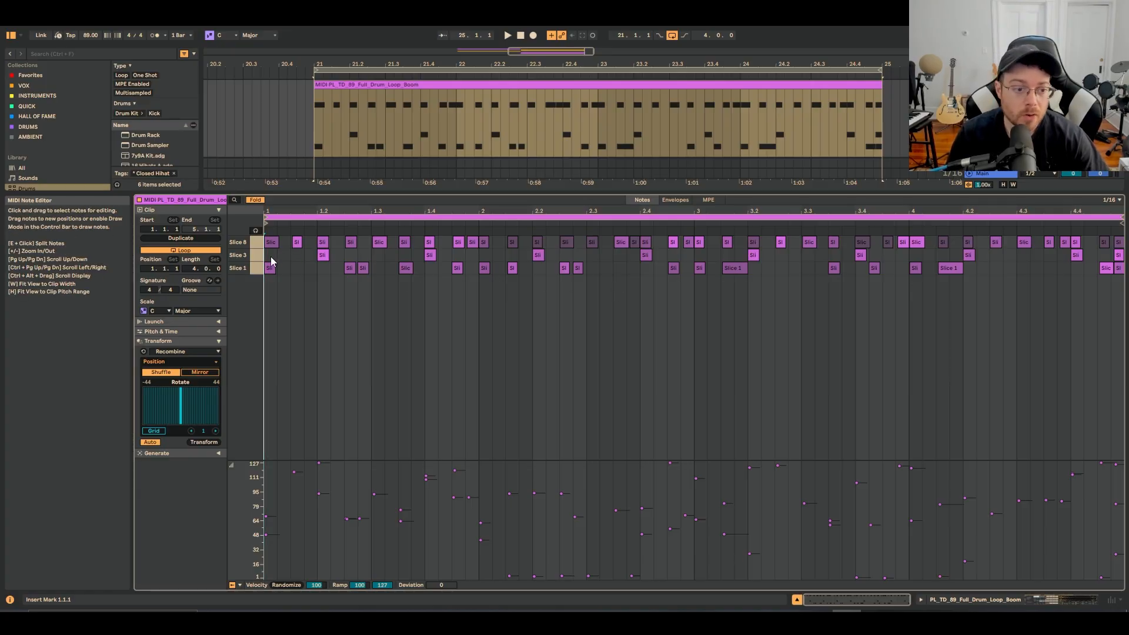
{"action": "left_click", "coordinate": [267, 260]}
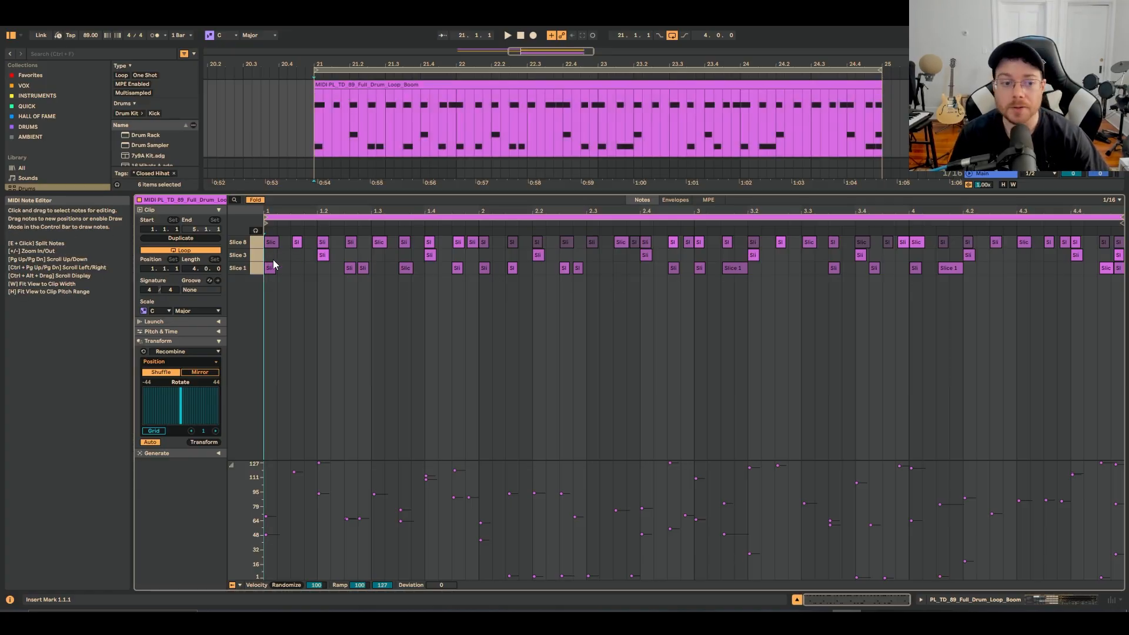
{"action": "key", "text": "space"}
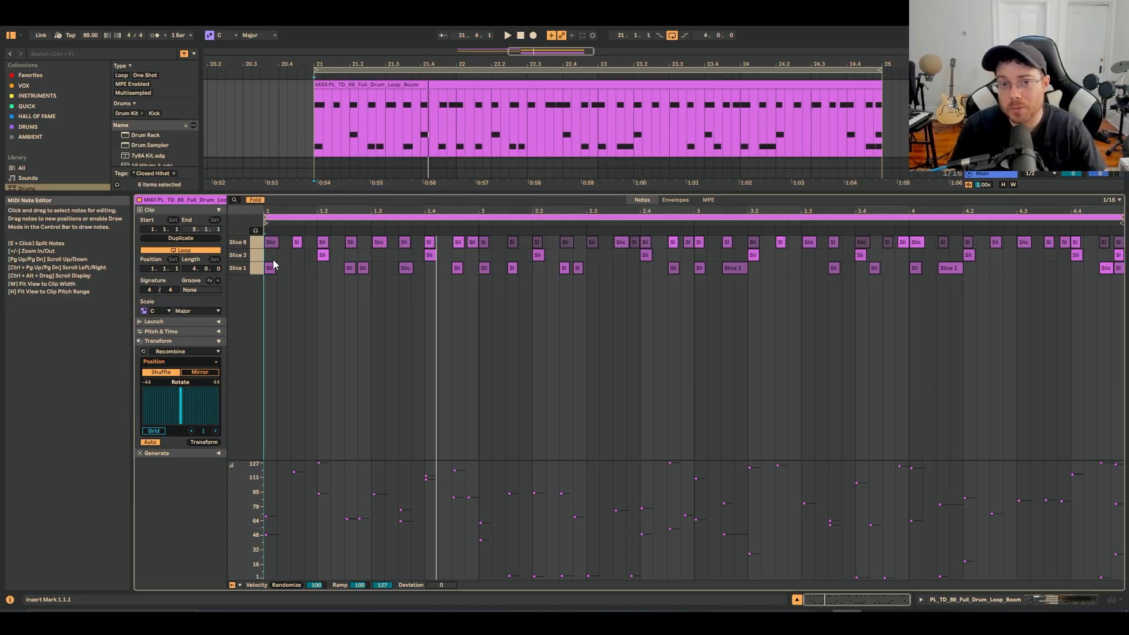
Return to the drum rack's devices and rename the Slice 3 pad as Snare
{"action": "key", "text": "shift+Tab"}
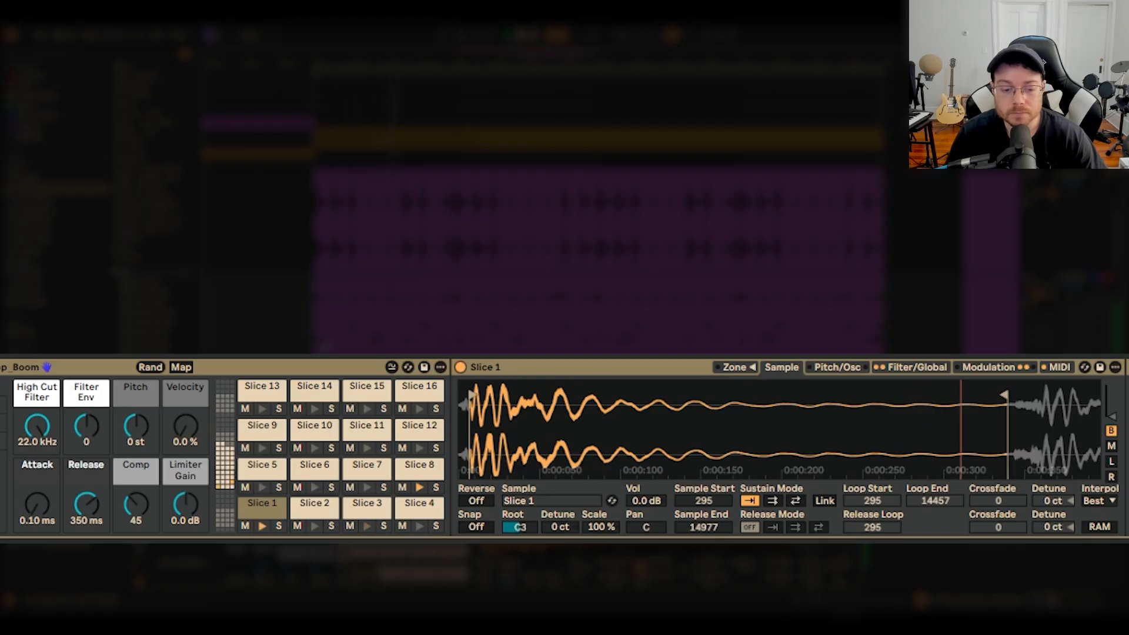
{"action": "left_click", "coordinate": [367, 510]}
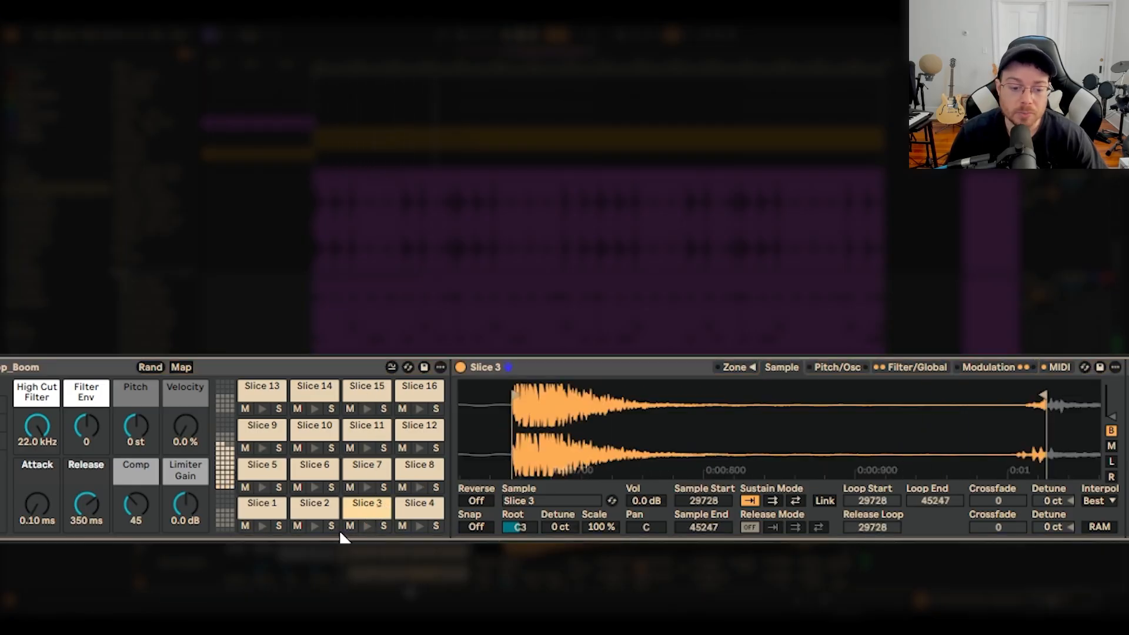
{"action": "key", "text": "ctrl+r"}
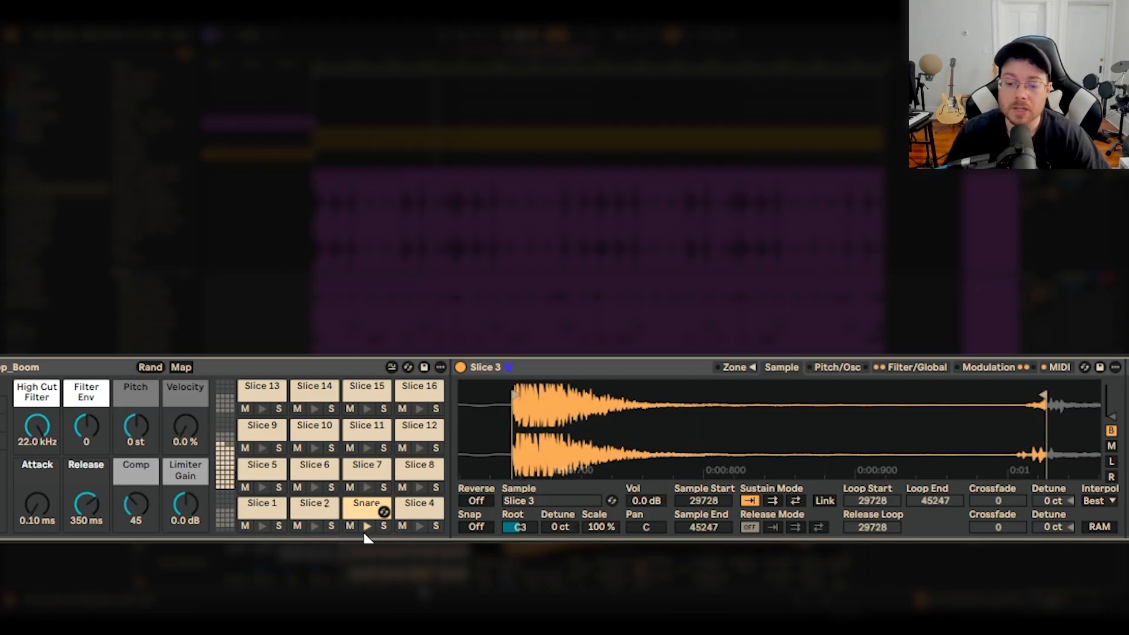
Bring the snare's Delay effect into view, then show the mixer with the drum rack's individual slice chains unfolded
{"action": "scroll", "coordinate": [362, 518], "scroll_direction": "right", "scroll_amount": 10}
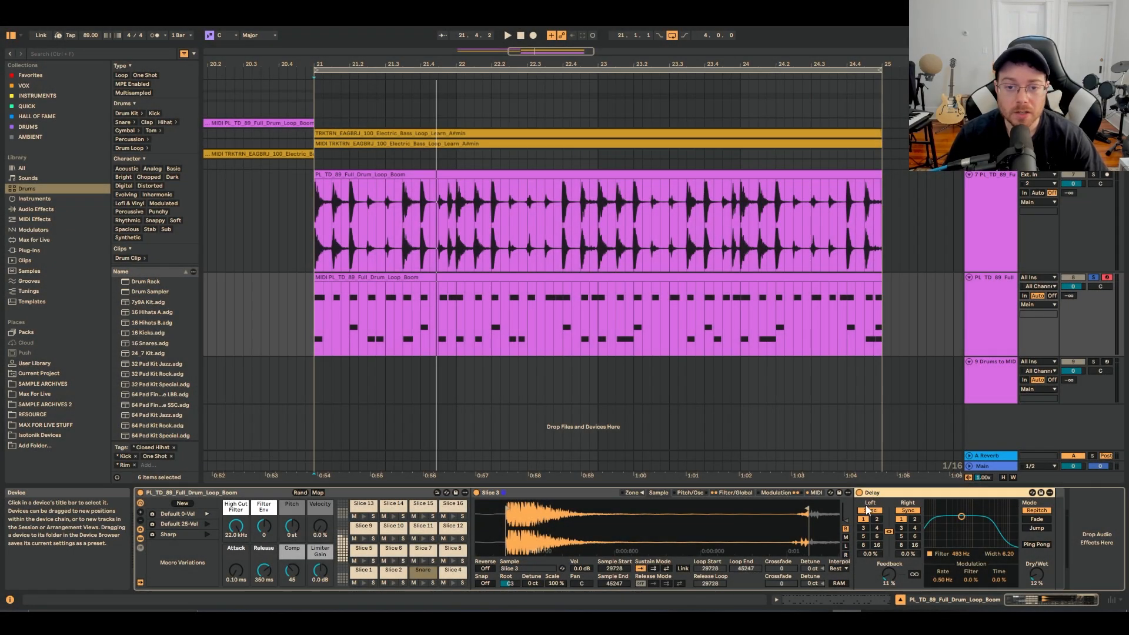
{"action": "key", "text": "Tab"}
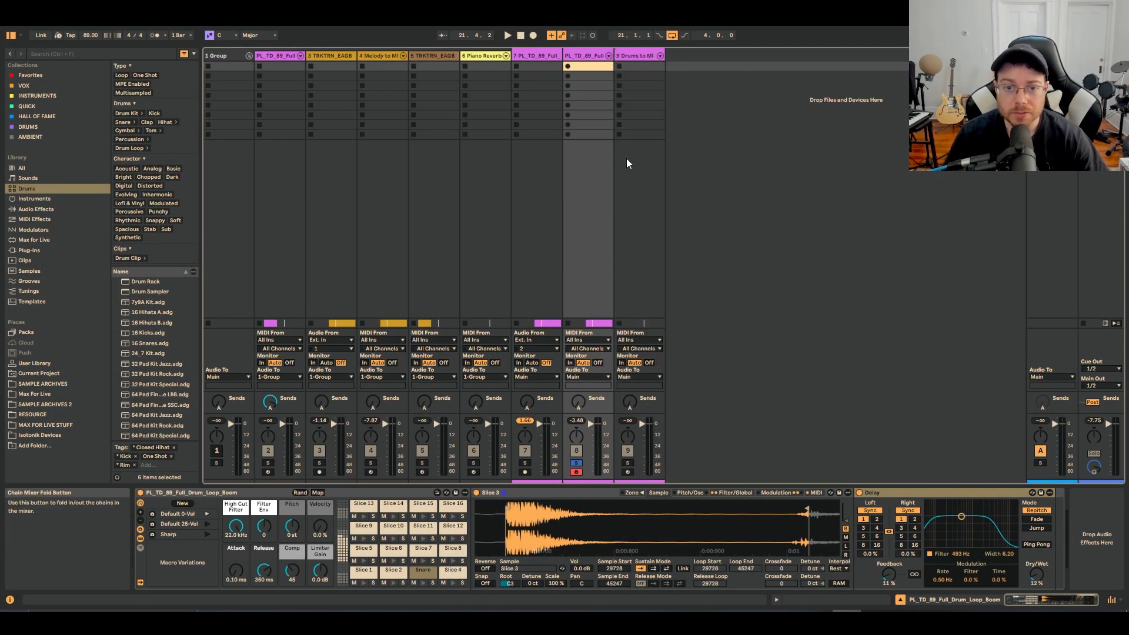
{"action": "left_click", "coordinate": [609, 56]}
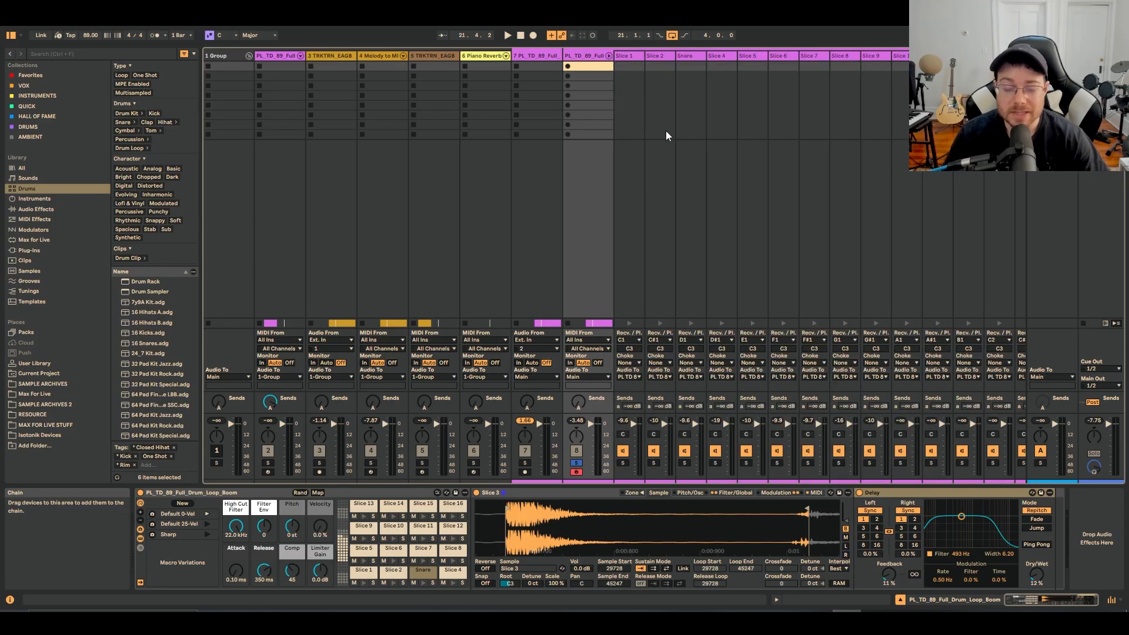
{"action": "scroll", "coordinate": [669, 144], "scroll_direction": "right", "scroll_amount": 1}
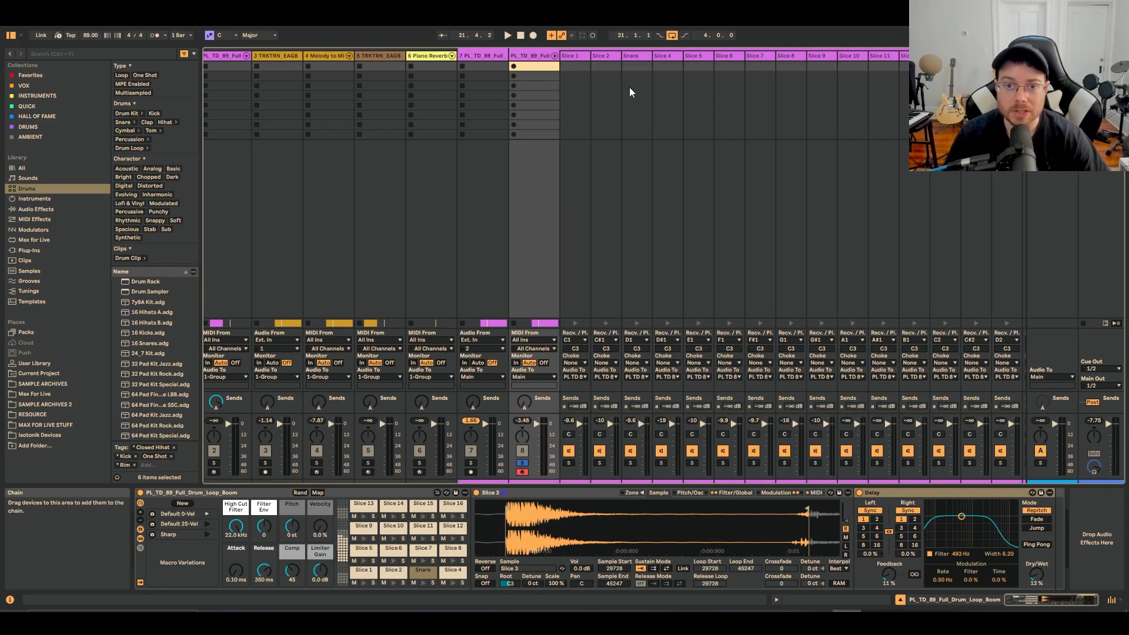
Select the Snare chain, raise its Delay's dry/wet to 49 %, and reduce it again
{"action": "left_click", "coordinate": [633, 57]}
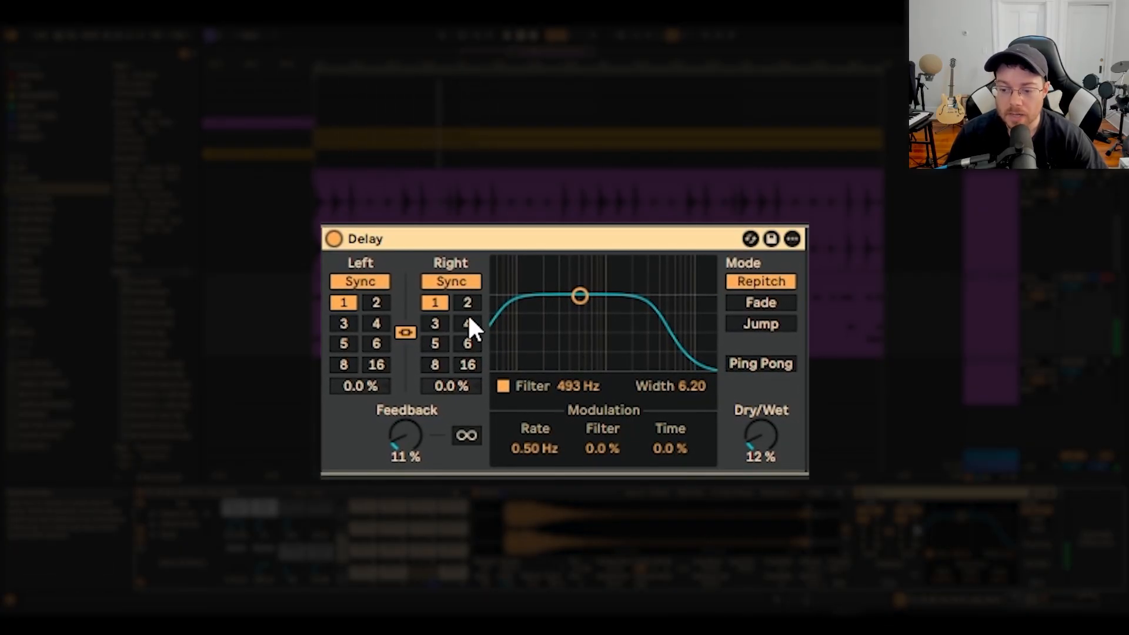
{"action": "left_click_drag", "start_coordinate": [758, 435], "coordinate": [753, 460]}
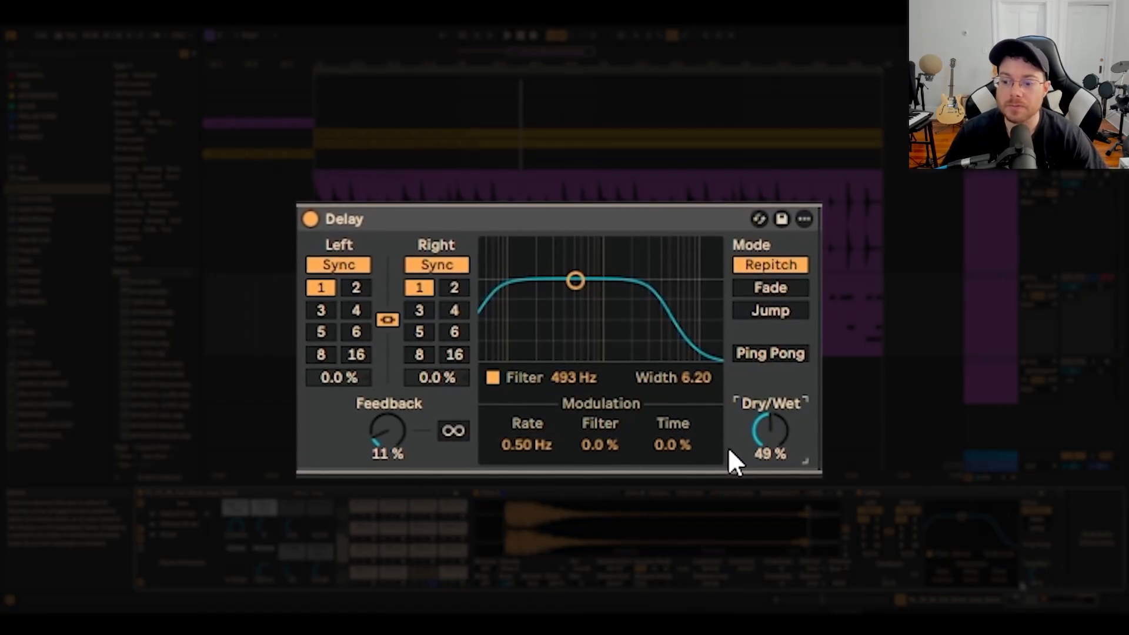
{"action": "left_click_drag", "start_coordinate": [784, 433], "coordinate": [783, 464]}
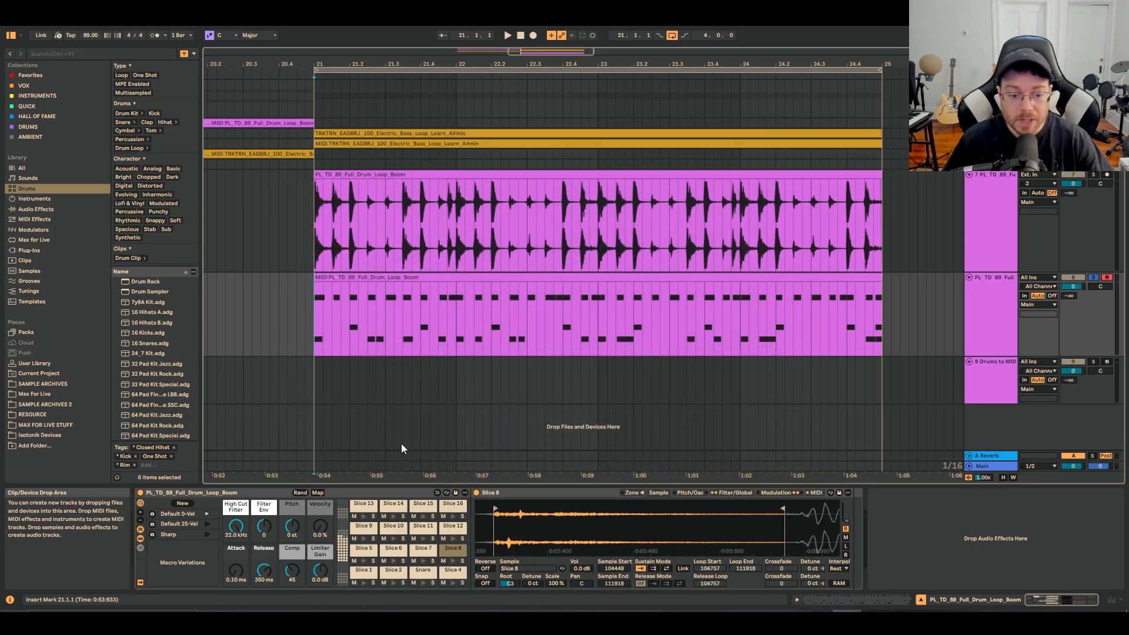
Play the soloed HiHat pad, show its sampler's filter settings, and unmap the filter frequency from the High Cut Filter macro
{"action": "key", "text": "space"}
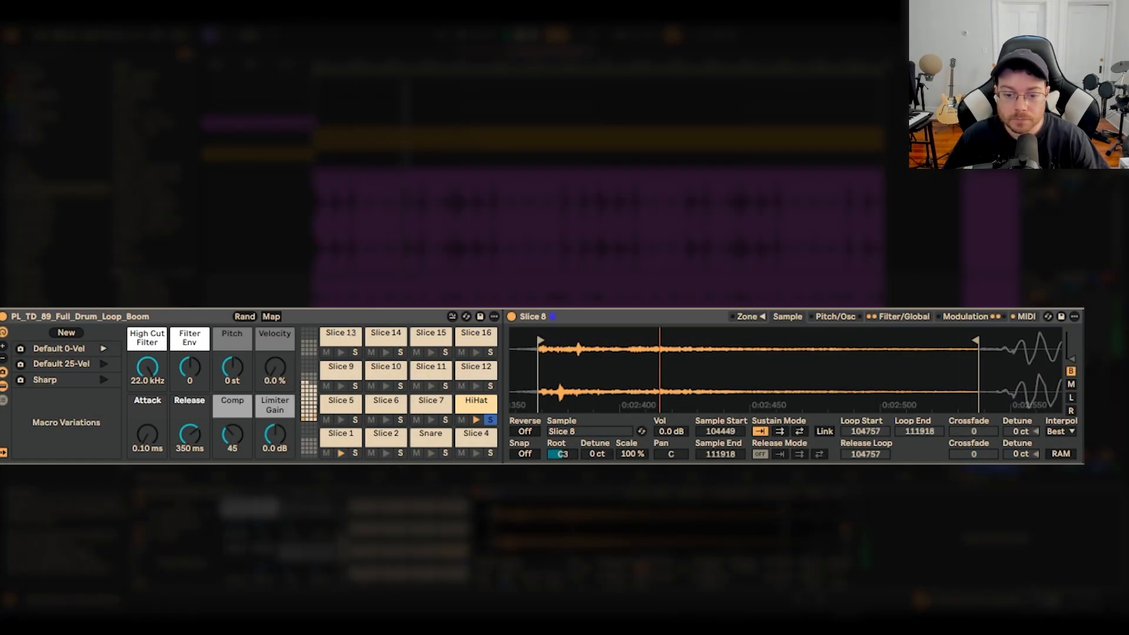
{"action": "left_click", "coordinate": [908, 321]}
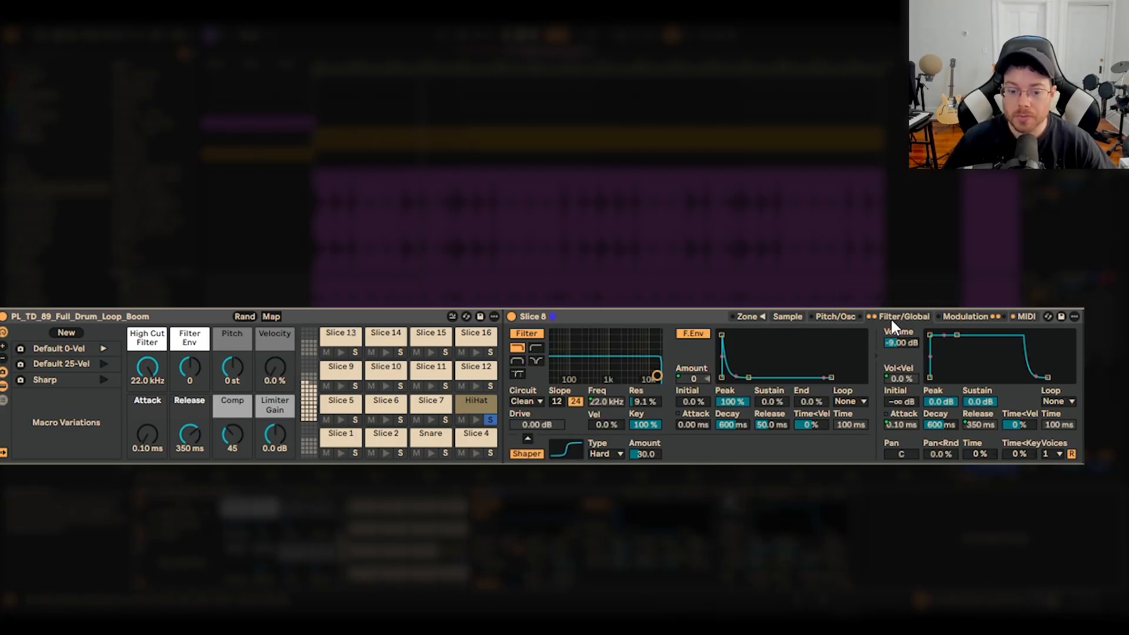
{"action": "left_click", "coordinate": [657, 376]}
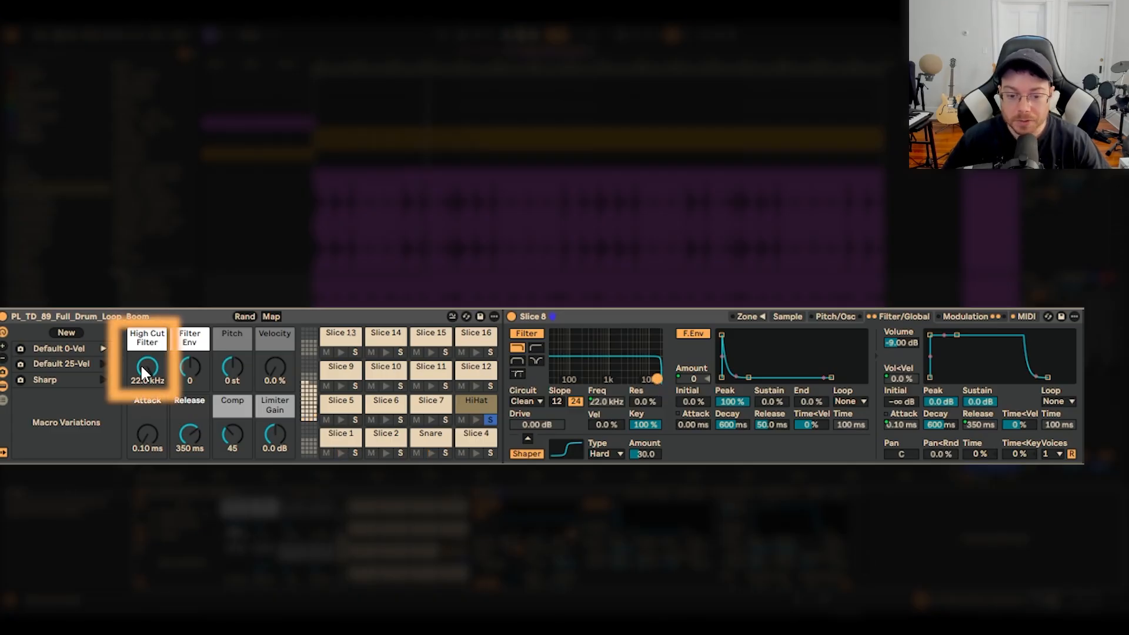
{"action": "mouse_move", "coordinate": [140, 364]}
{"action": "left_mouse_down"}
{"action": "mouse_move", "coordinate": [140, 423]}
{"action": "mouse_move", "coordinate": [146, 374]}
{"action": "left_mouse_up"}
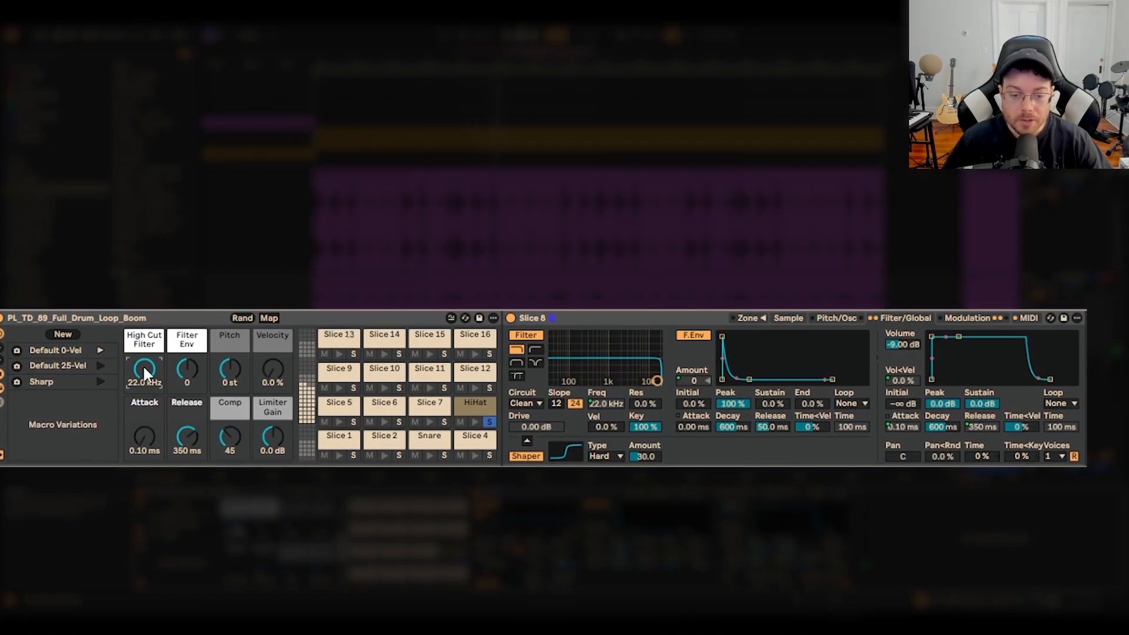
{"action": "right_click", "coordinate": [604, 414]}
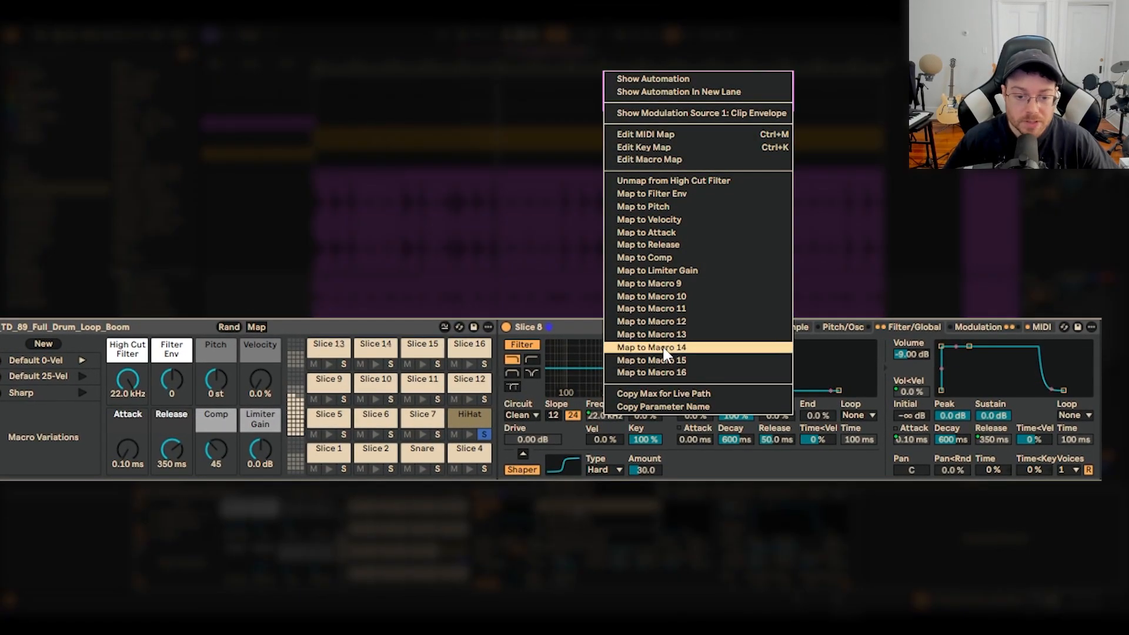
{"action": "left_click", "coordinate": [692, 184]}
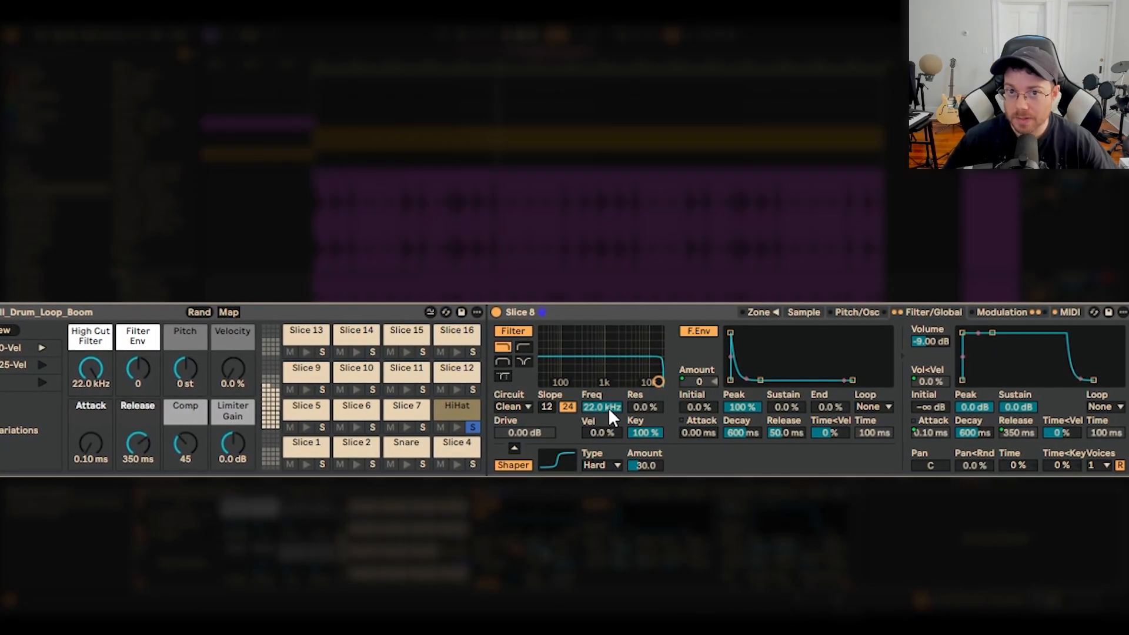
{"action": "mouse_move", "coordinate": [606, 406]}
{"action": "left_mouse_down"}
{"action": "mouse_move", "coordinate": [606, 435]}
{"action": "mouse_move", "coordinate": [605, 401]}
{"action": "mouse_move", "coordinate": [602, 411]}
{"action": "left_mouse_up"}
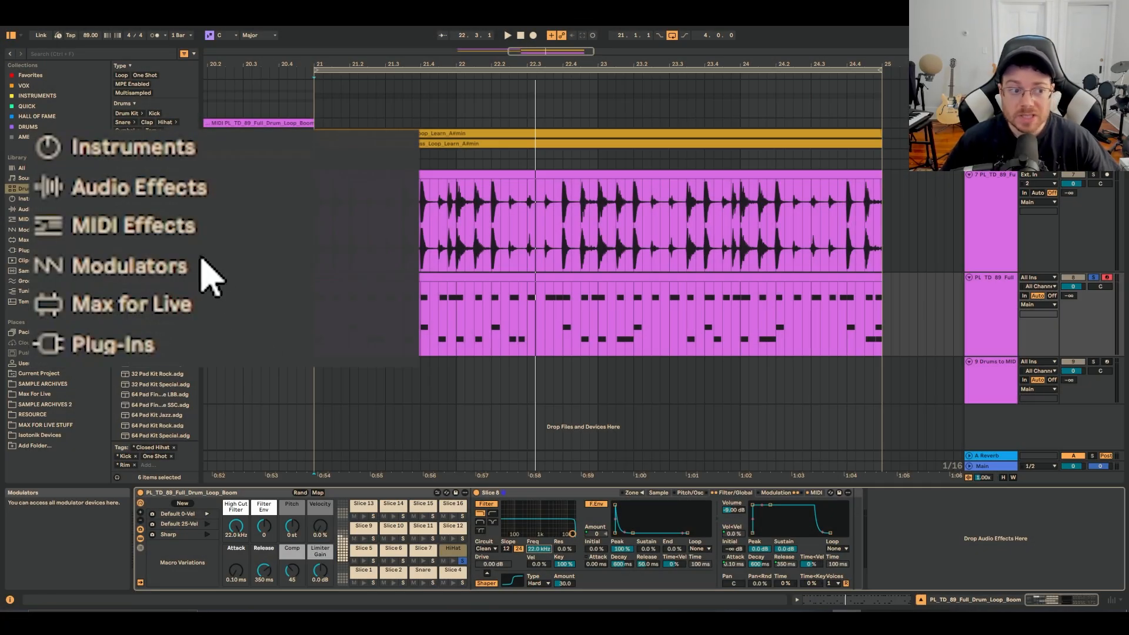
Browse the Modulators with a wider browser, add an LFO after the HiHat sampler, and map it to the filter frequency
{"action": "left_click", "coordinate": [48, 229]}
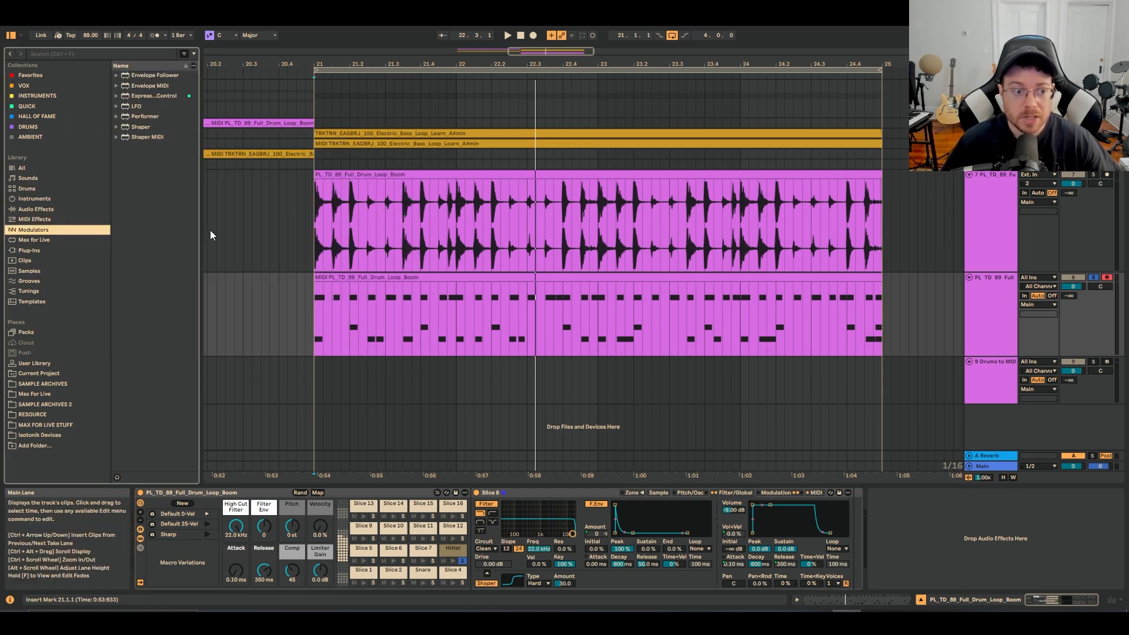
{"action": "left_click_drag", "start_coordinate": [199, 231], "coordinate": [248, 231]}
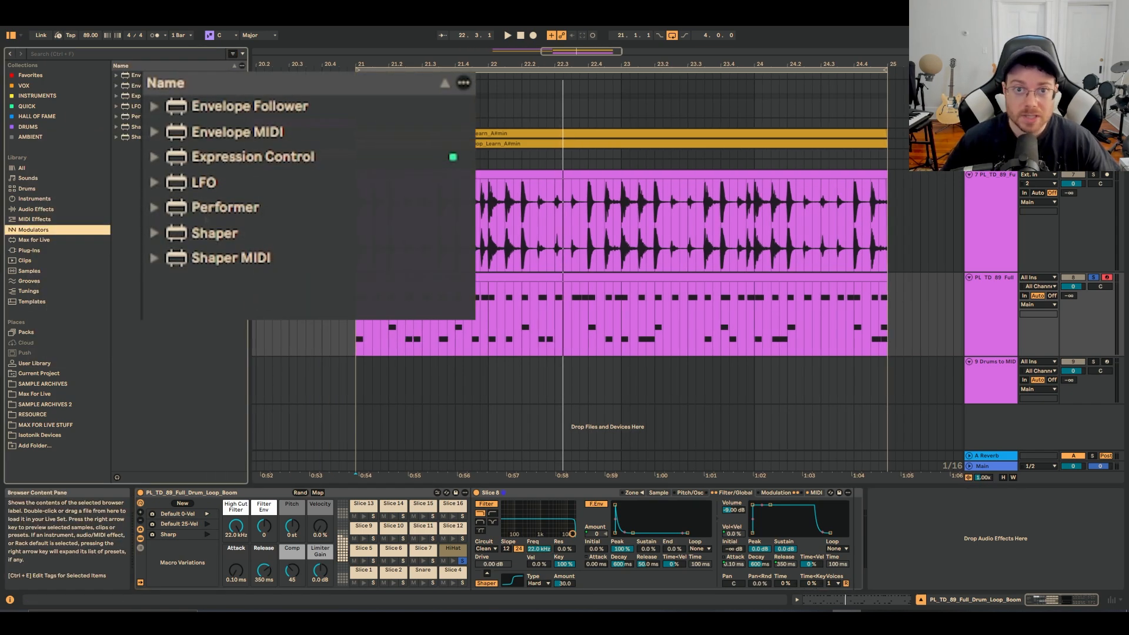
{"action": "left_click", "coordinate": [214, 183]}
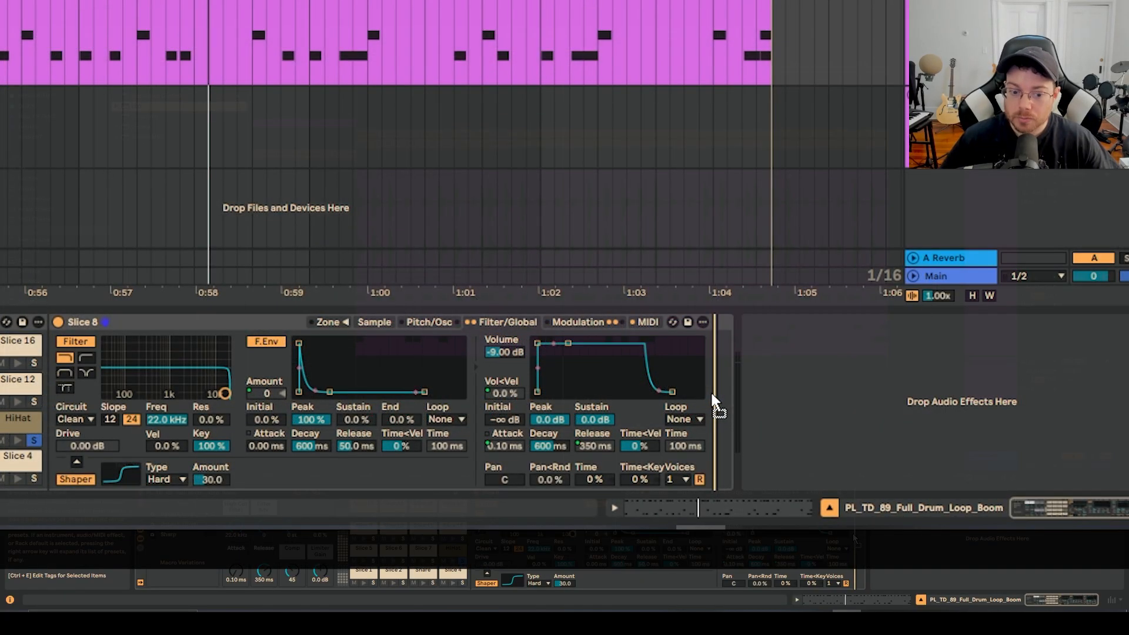
{"action": "left_click_drag", "start_coordinate": [711, 394], "coordinate": [711, 393]}
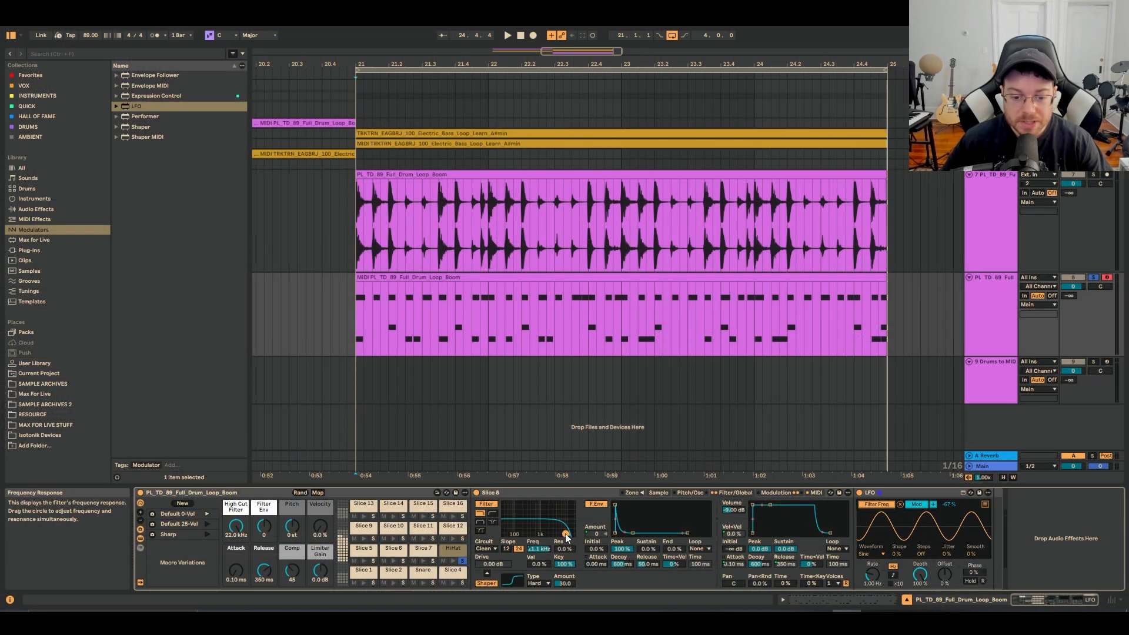
Play the loop to hear the modulated hi-hat filter, and set the LFO waveform to Random
{"action": "key", "text": "space"}
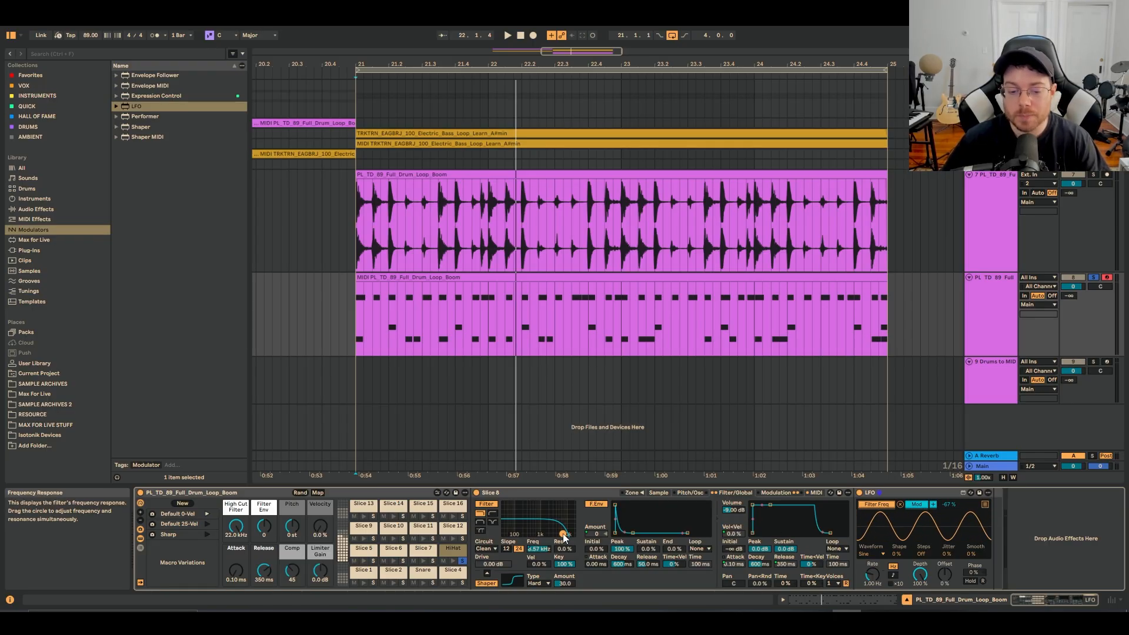
{"action": "key", "text": "space"}
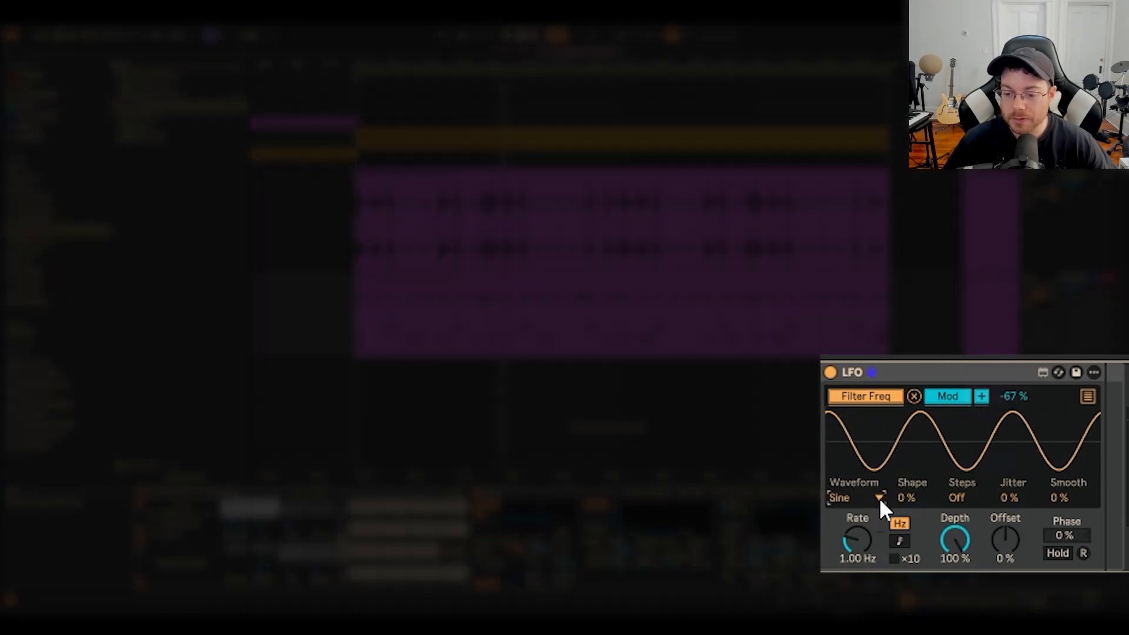
{"action": "left_click", "coordinate": [881, 553]}
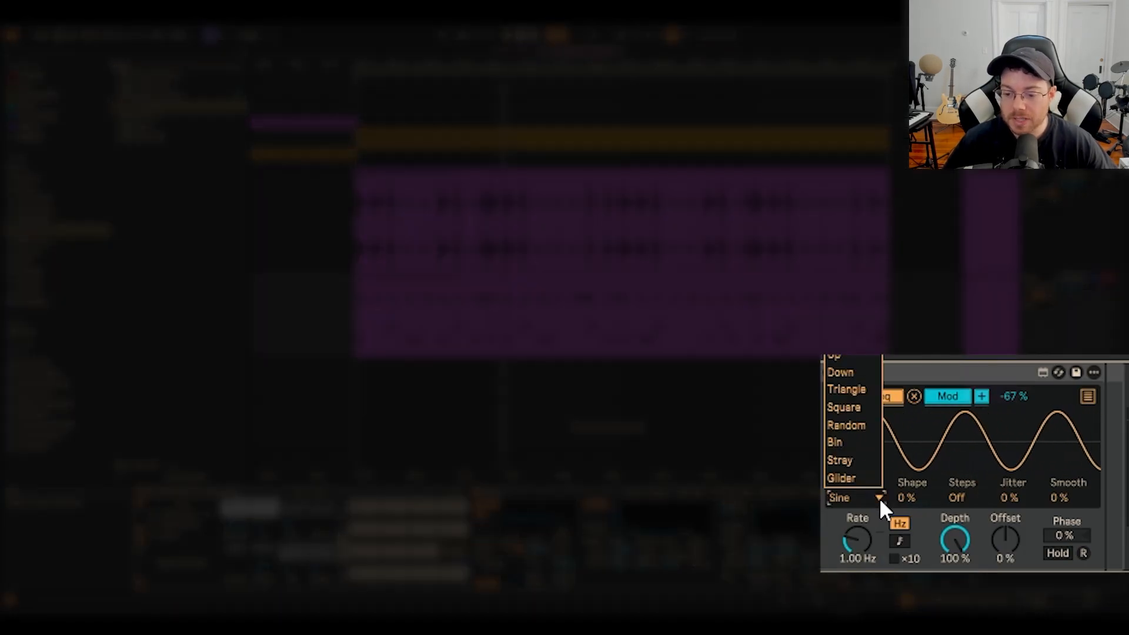
{"action": "left_click", "coordinate": [876, 427]}
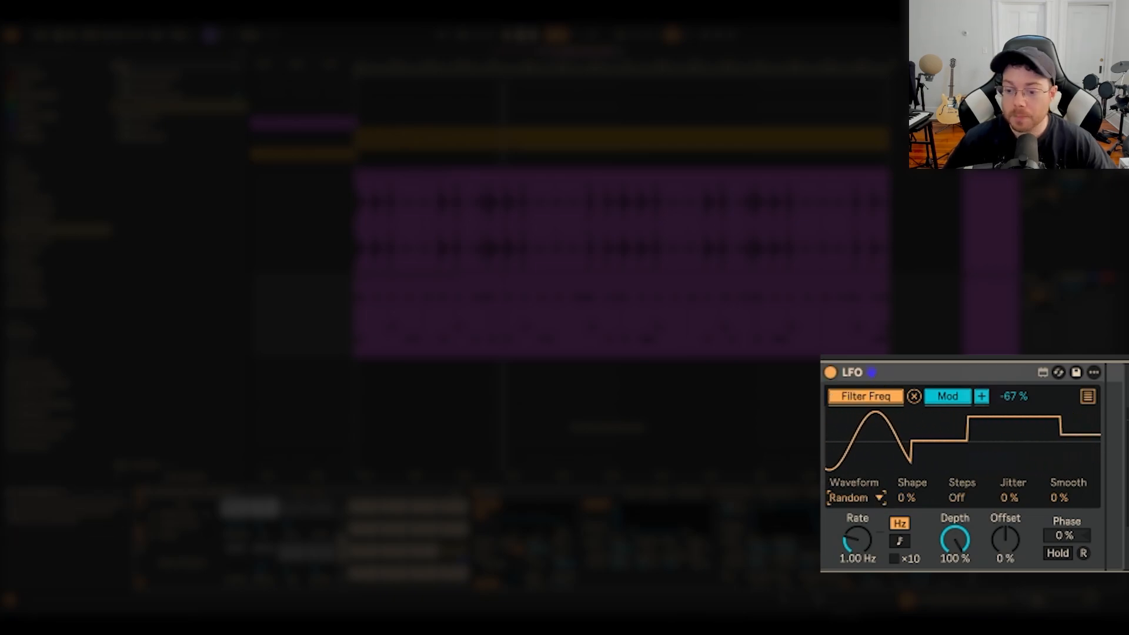
Show the LFO's list of mapping slots during playback, hide it again, and play the sliced MIDI loop from bar 21
{"action": "left_click", "coordinate": [1087, 396]}
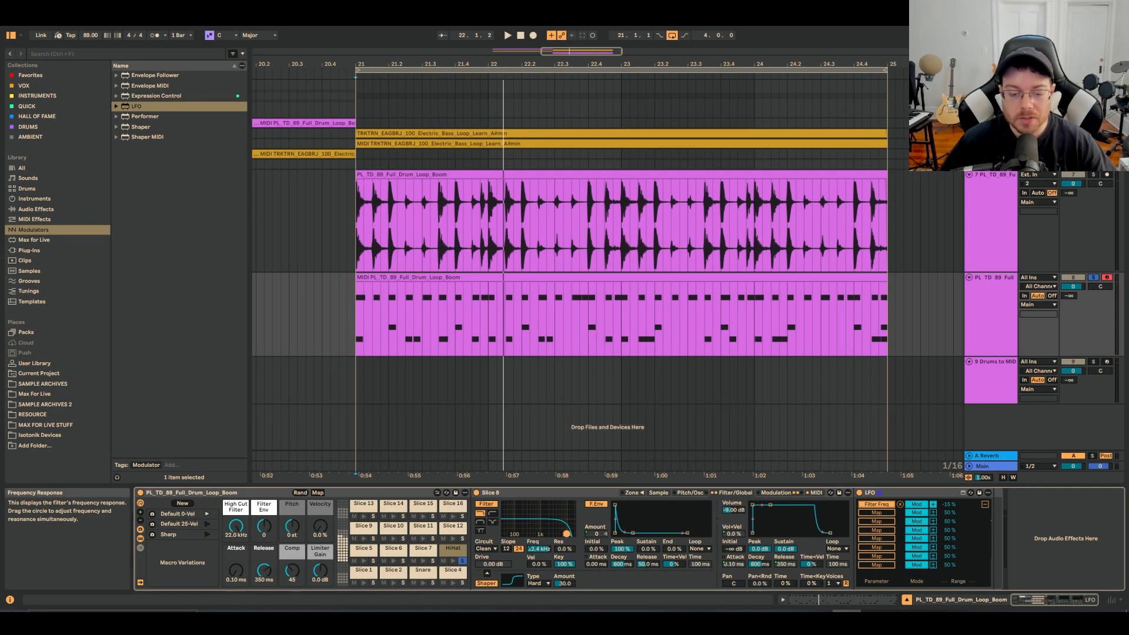
{"action": "key", "text": "space"}
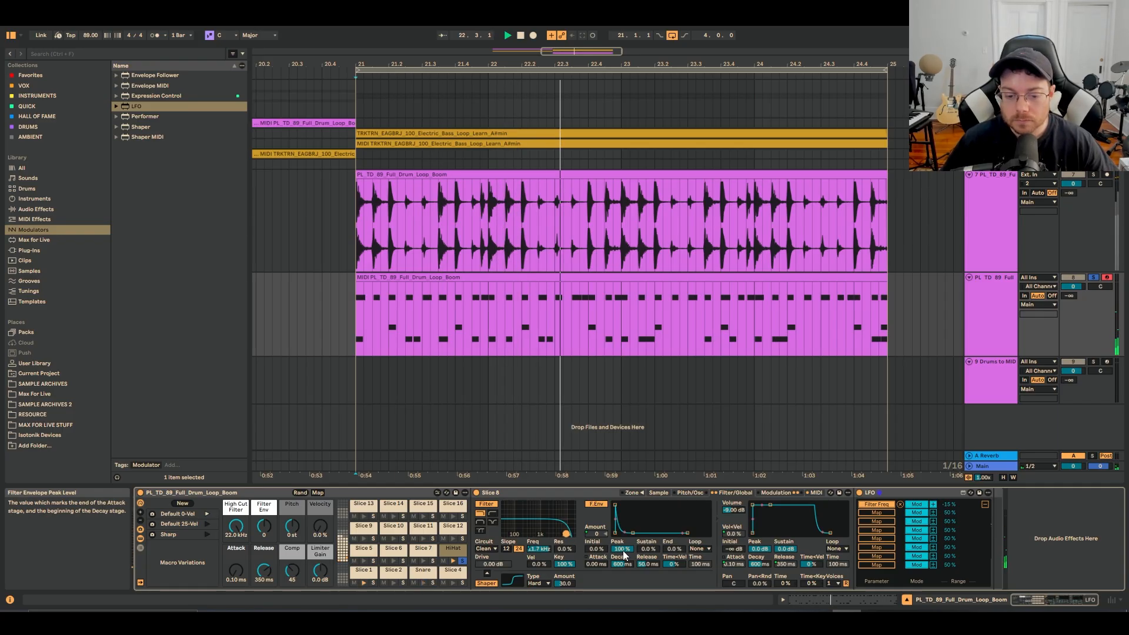
{"action": "left_click", "coordinate": [983, 505]}
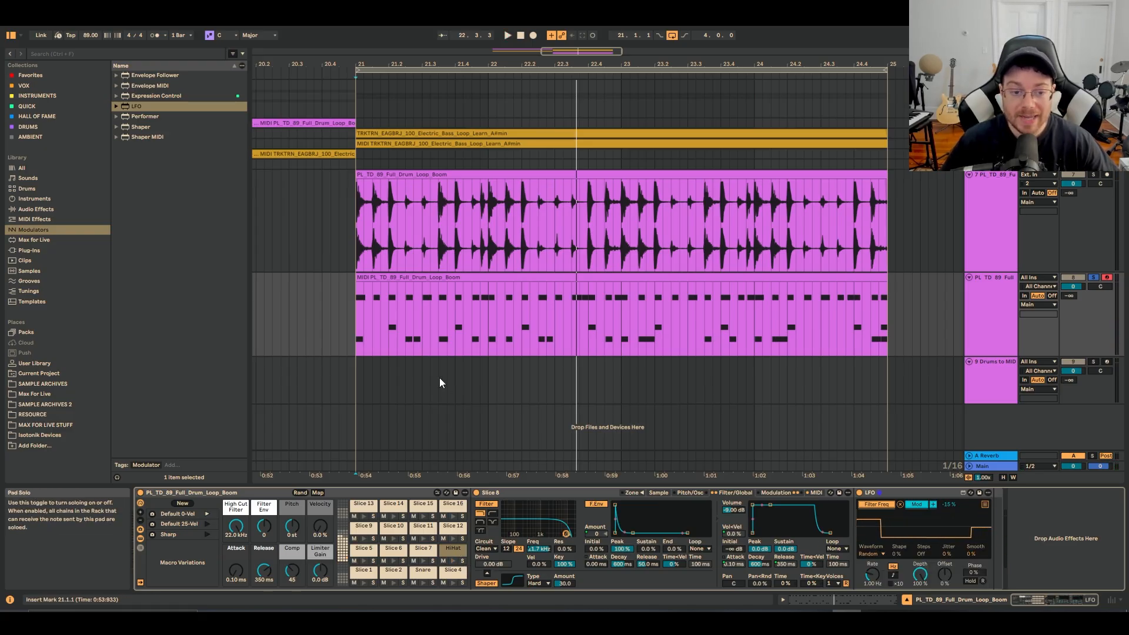
{"action": "key", "text": "space"}
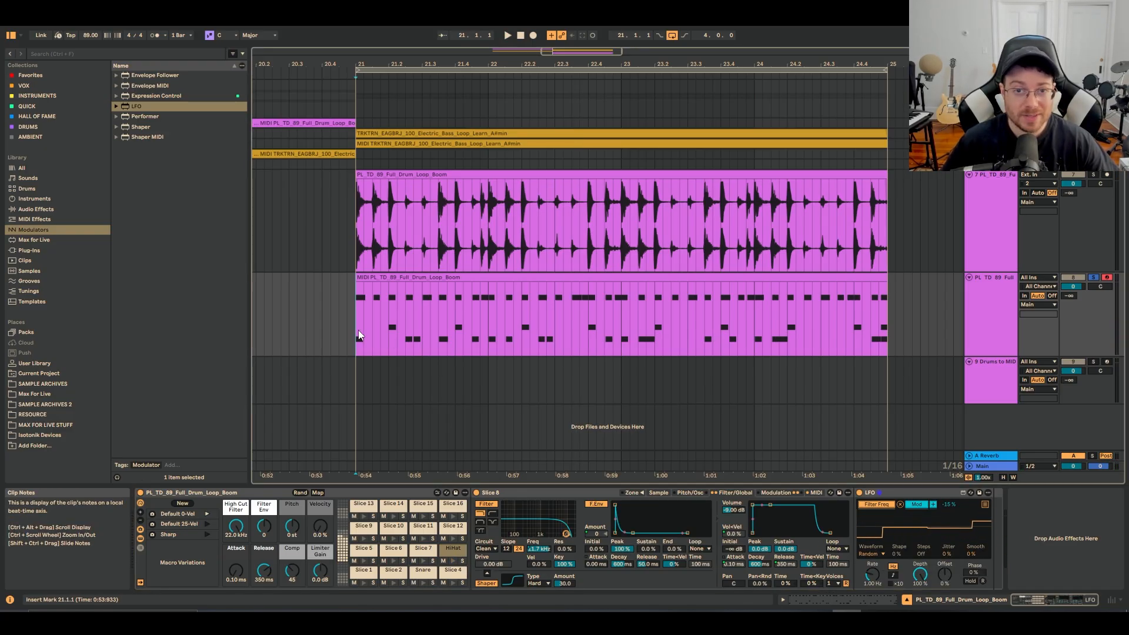
{"action": "key", "text": "space"}
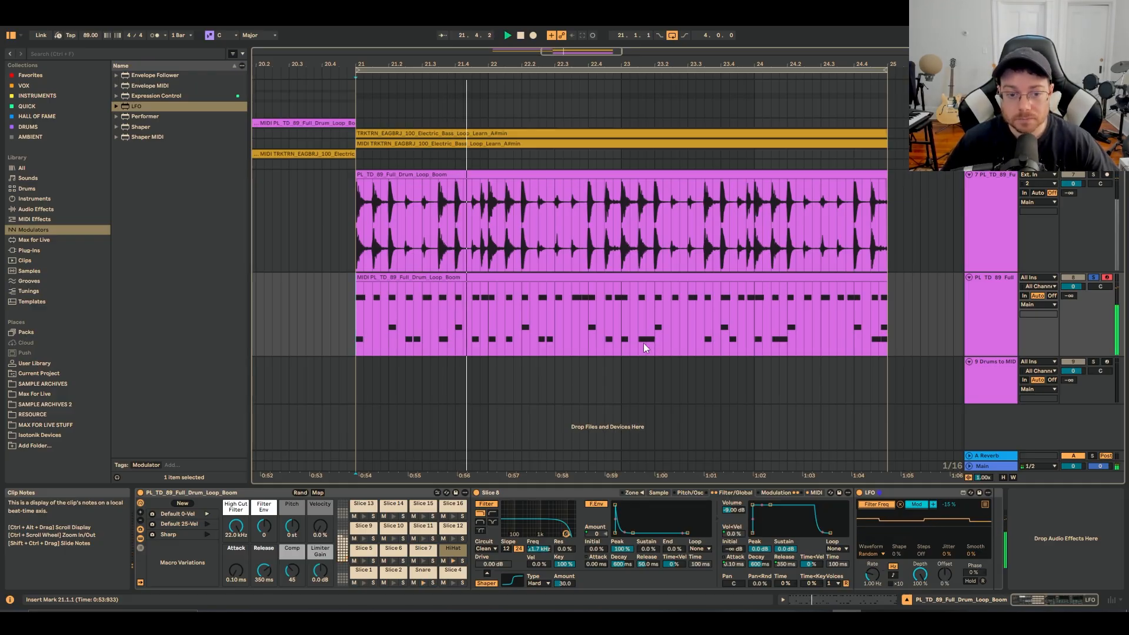
{"action": "key", "text": "space"}
Add Convolution Reverb Pro after the Snare's Delay, with its low EQ band at 166 Hz and -18 dB and its dry/wet at 14.1 %
{"action": "key", "text": "ctrl+f"}
{"action": "type", "text": "rever"}
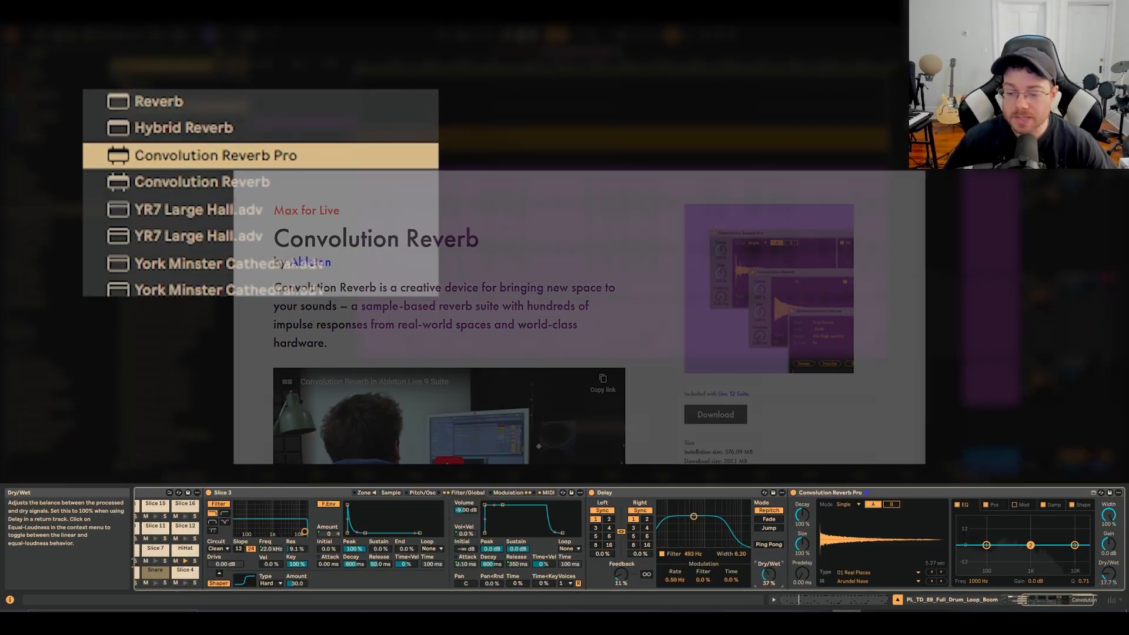
{"action": "left_click_drag", "start_coordinate": [987, 545], "coordinate": [996, 570]}
{"action": "left_click_drag", "start_coordinate": [1108, 573], "coordinate": [1108, 577]}
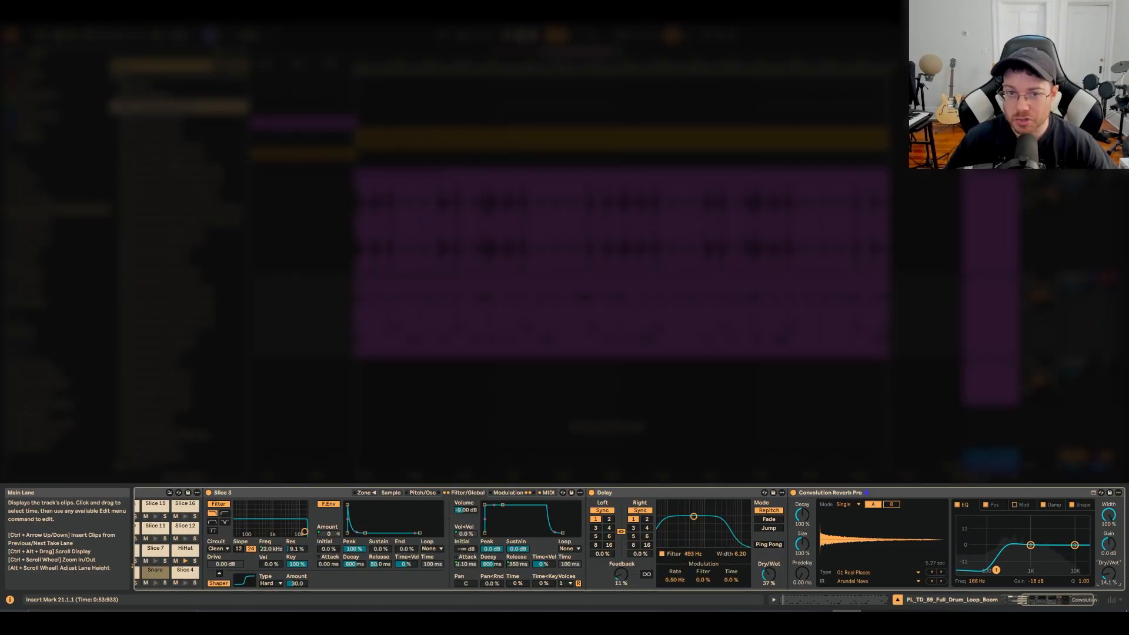
Play the soloed original audio drum loop from bar 21, and play the sliced MIDI track soloed instead for comparison
{"action": "double_click", "coordinate": [617, 279]}
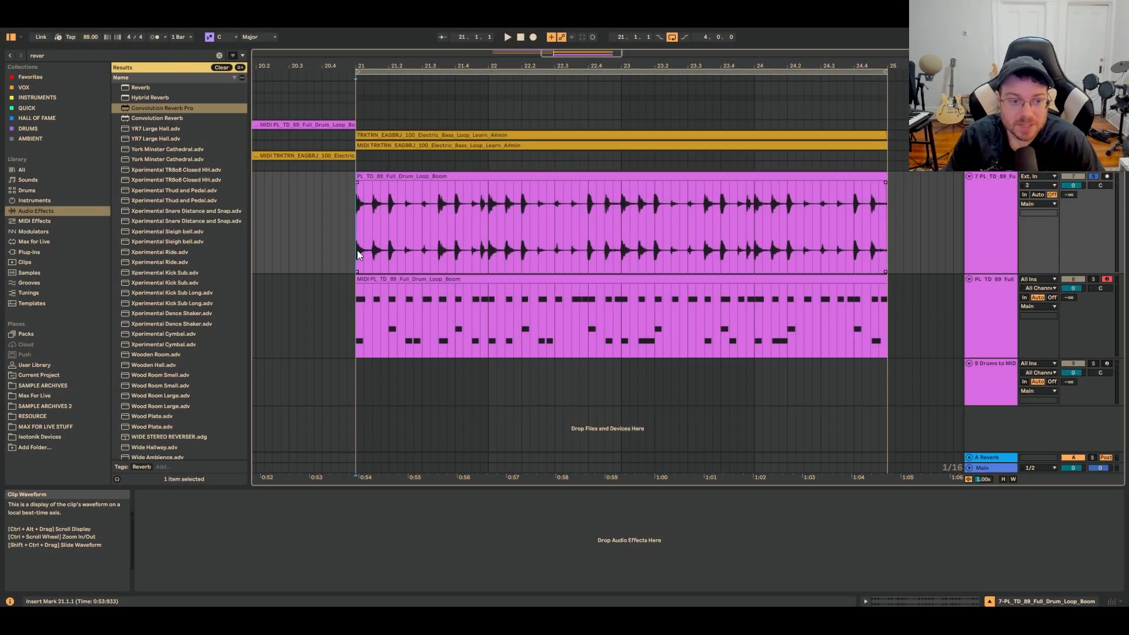
{"action": "left_click", "coordinate": [358, 250]}
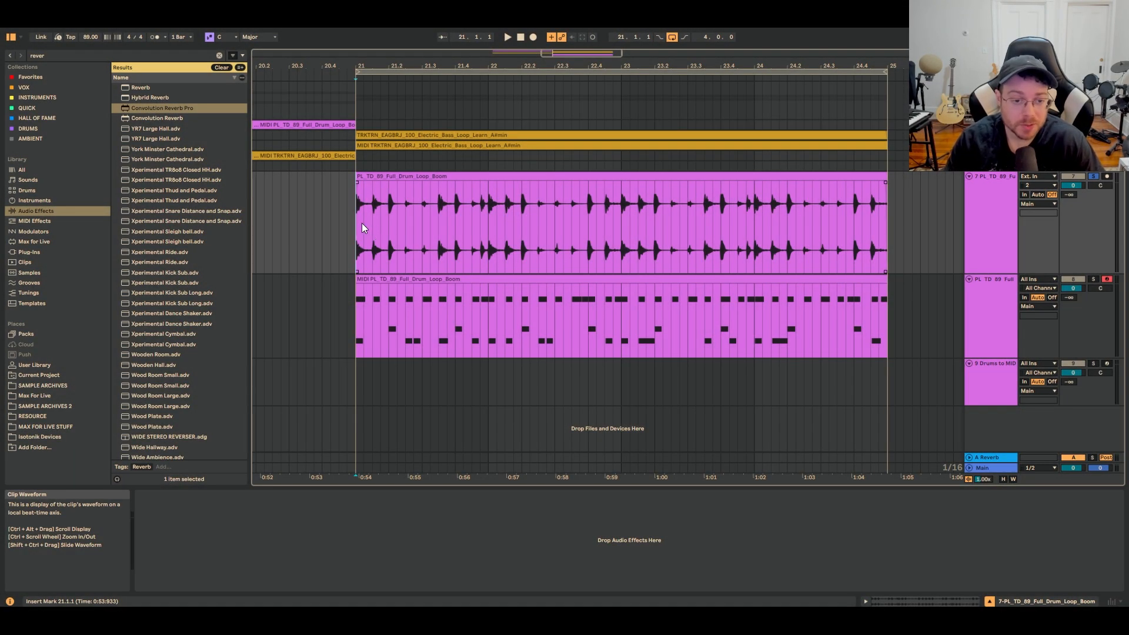
{"action": "key", "text": "space"}
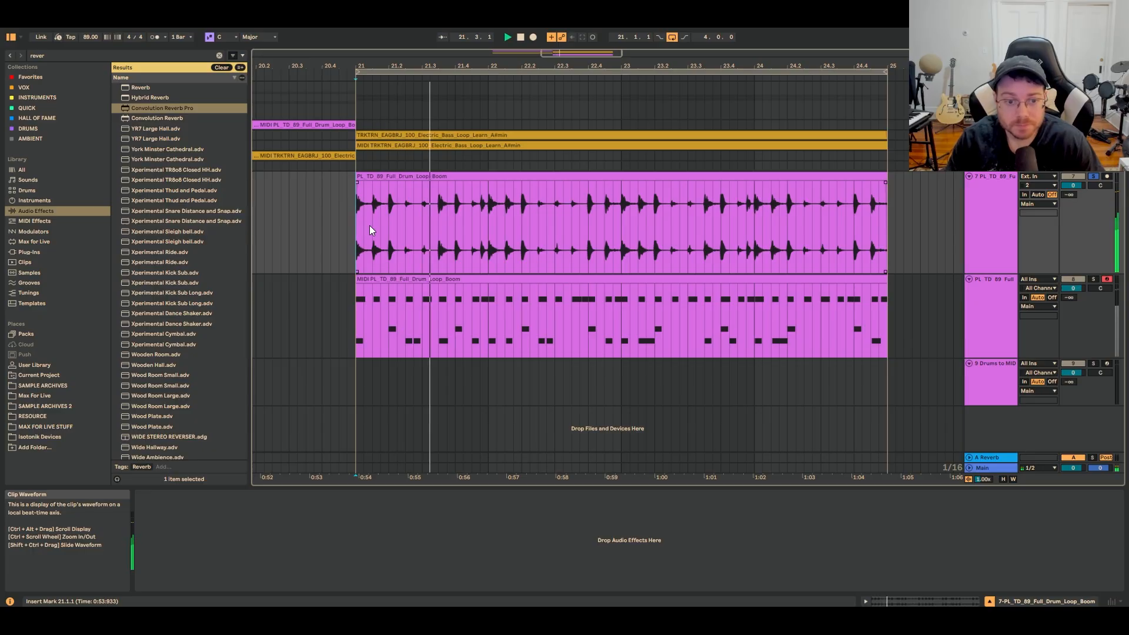
{"action": "left_click", "coordinate": [360, 318]}
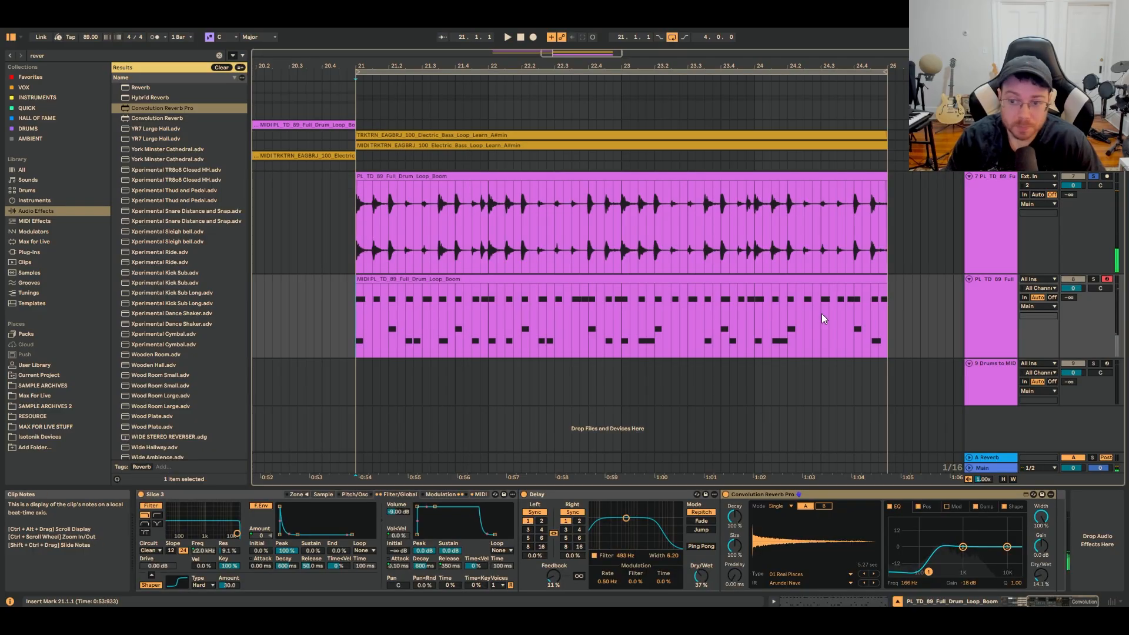
{"action": "key", "text": "s"}
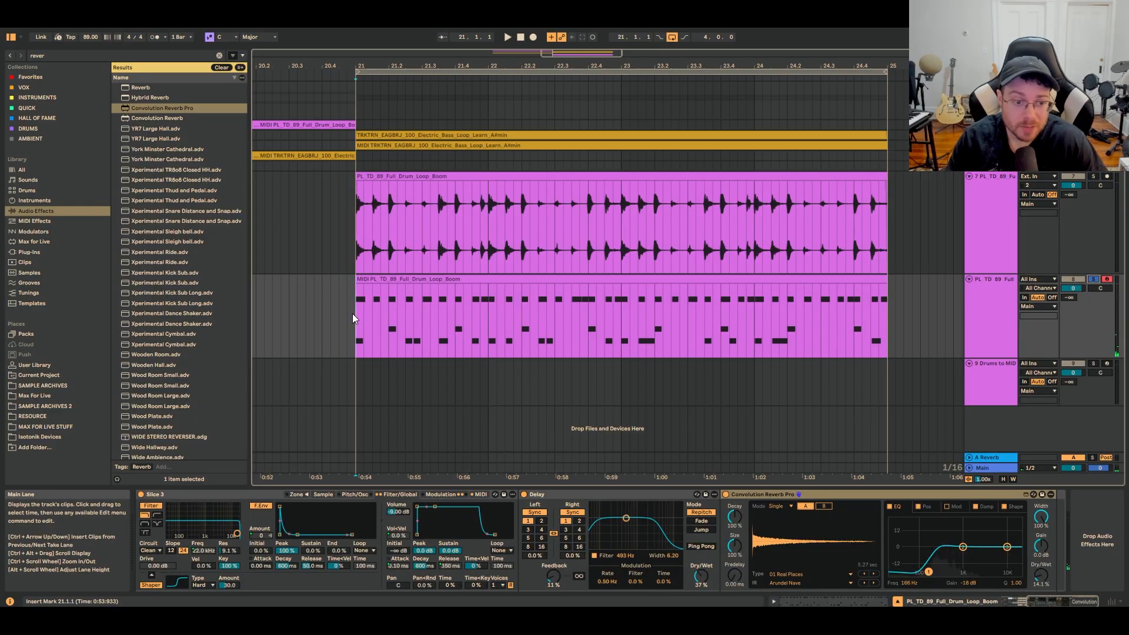
{"action": "key", "text": "space"}
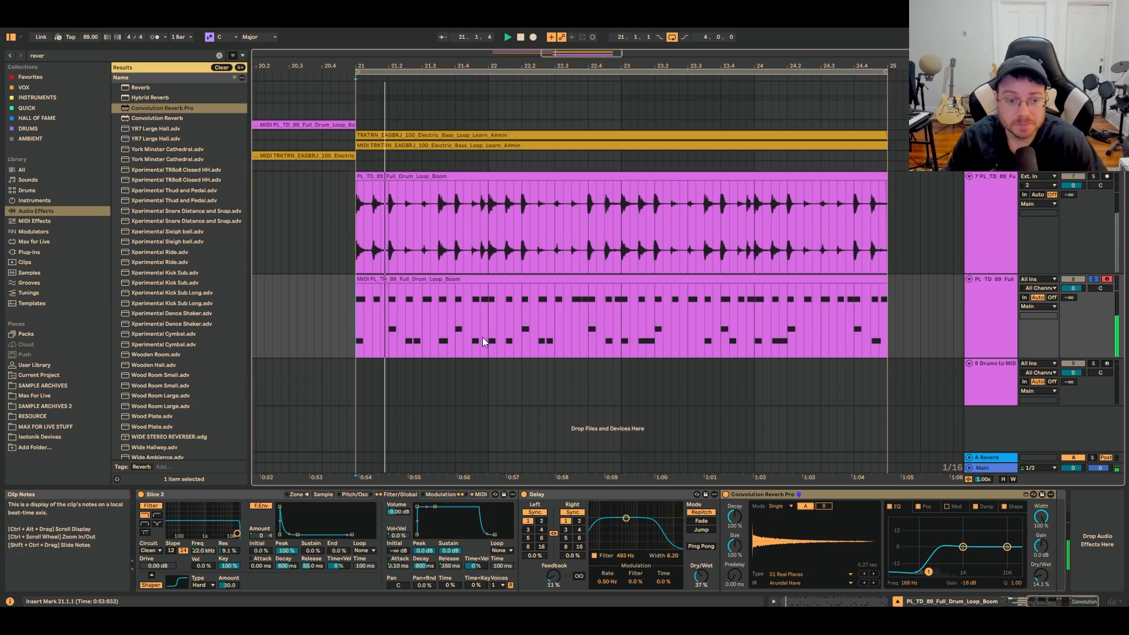